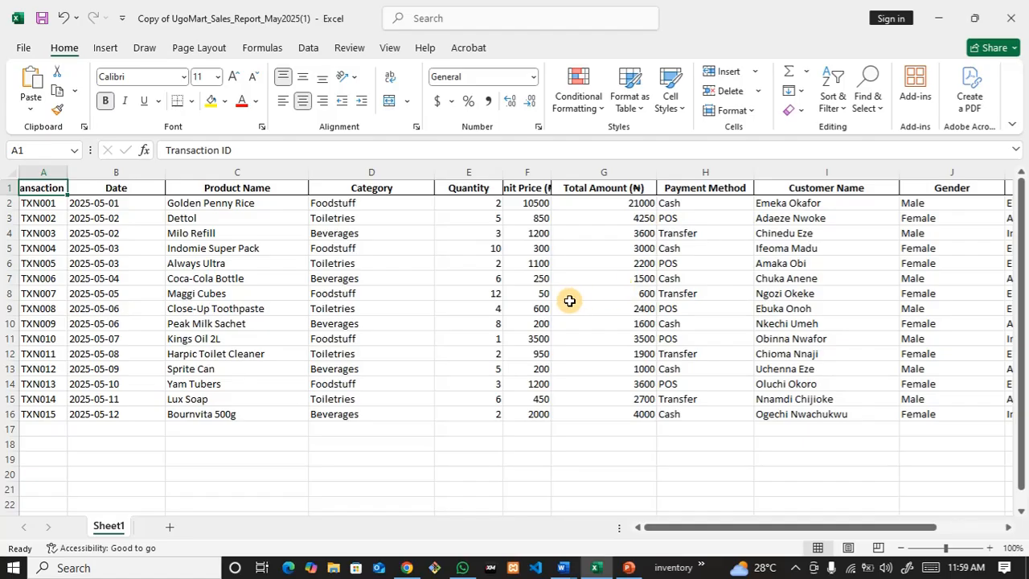
drag(865, 524, 766, 556)
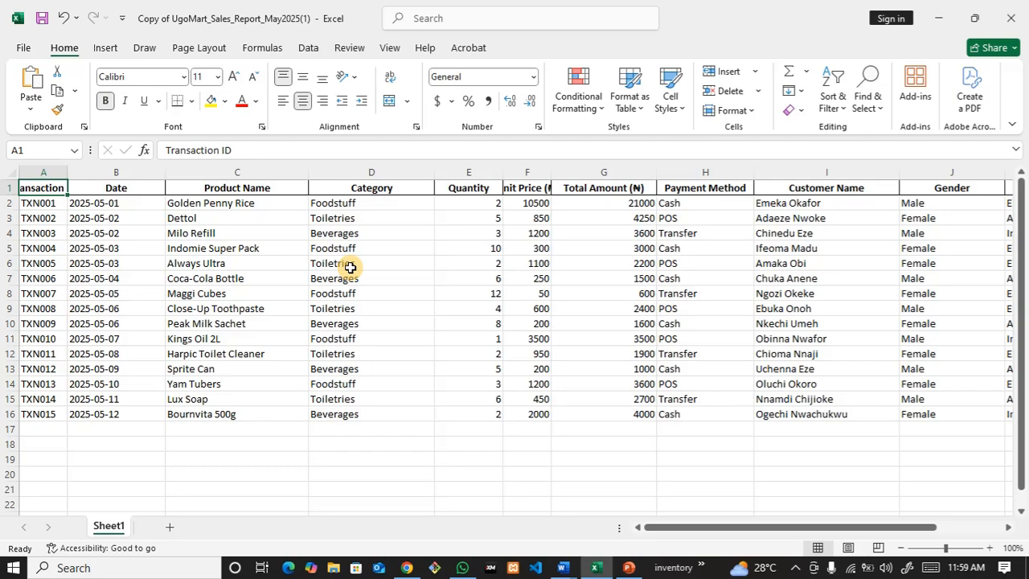
drag(806, 531, 730, 534)
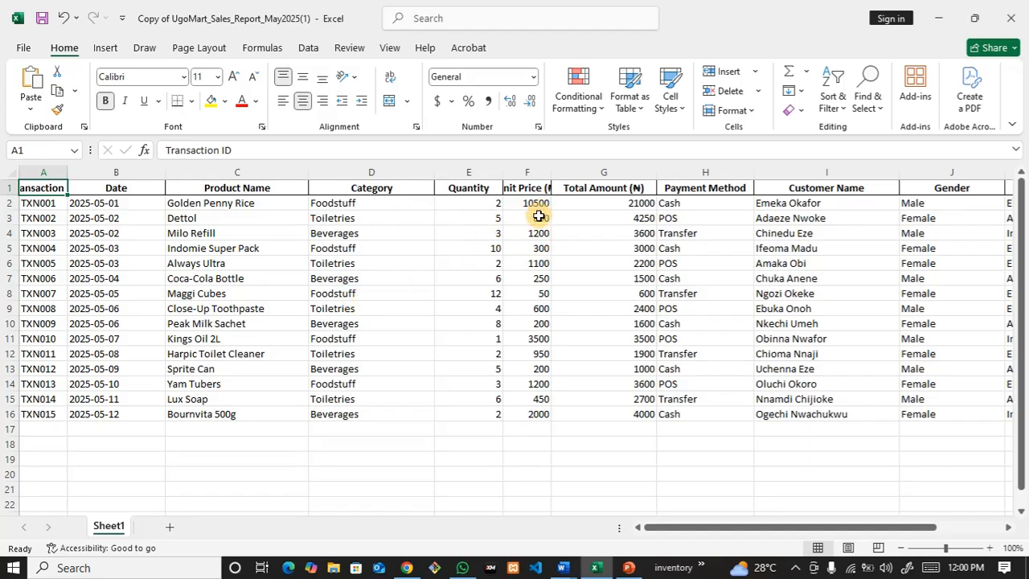
Examine the product names and their matching unit prices in the sales table, starting with Golden Penny Rice, Dettol and Indomie Super Pack.
click(226, 208)
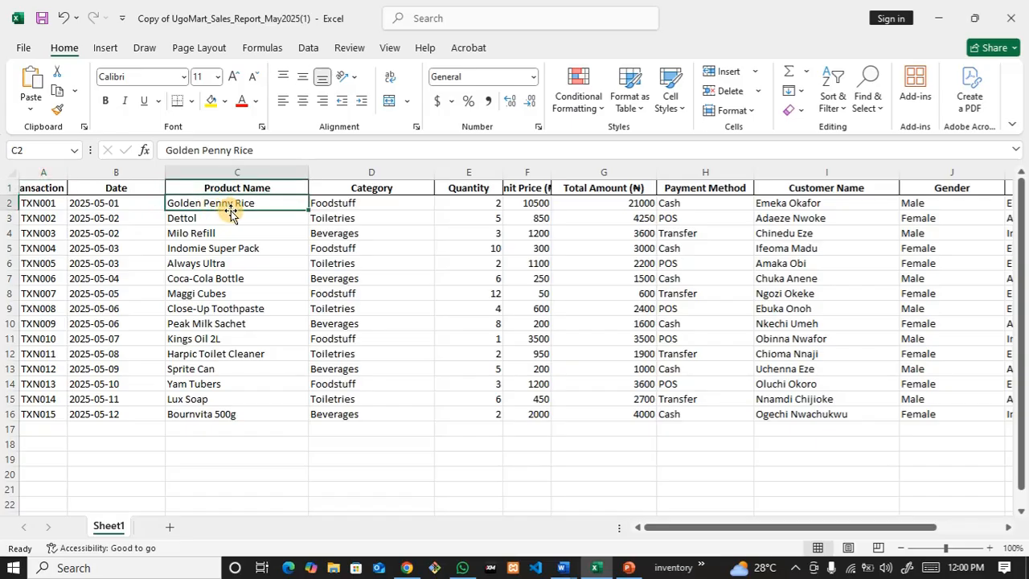
click(544, 208)
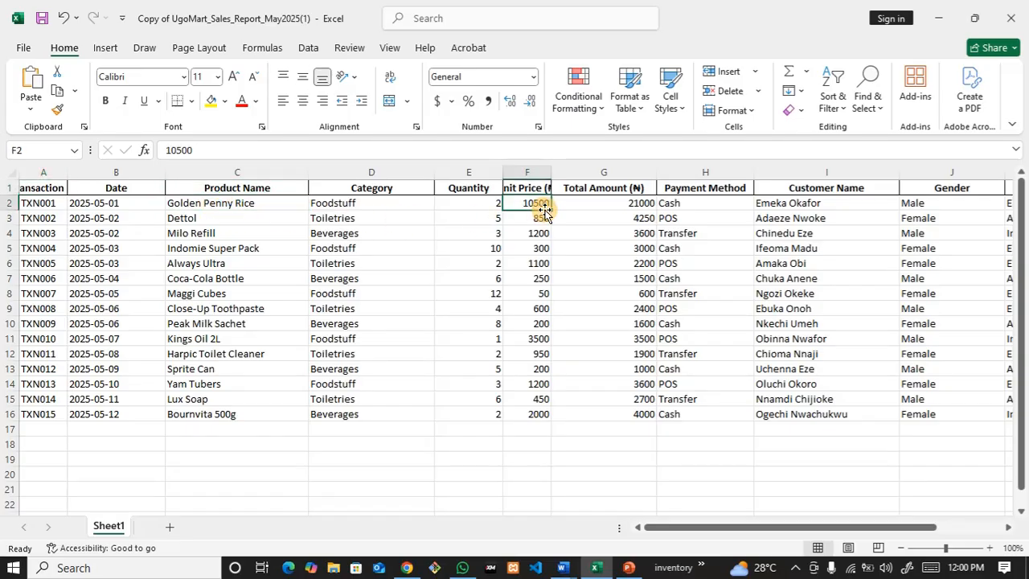
click(191, 234)
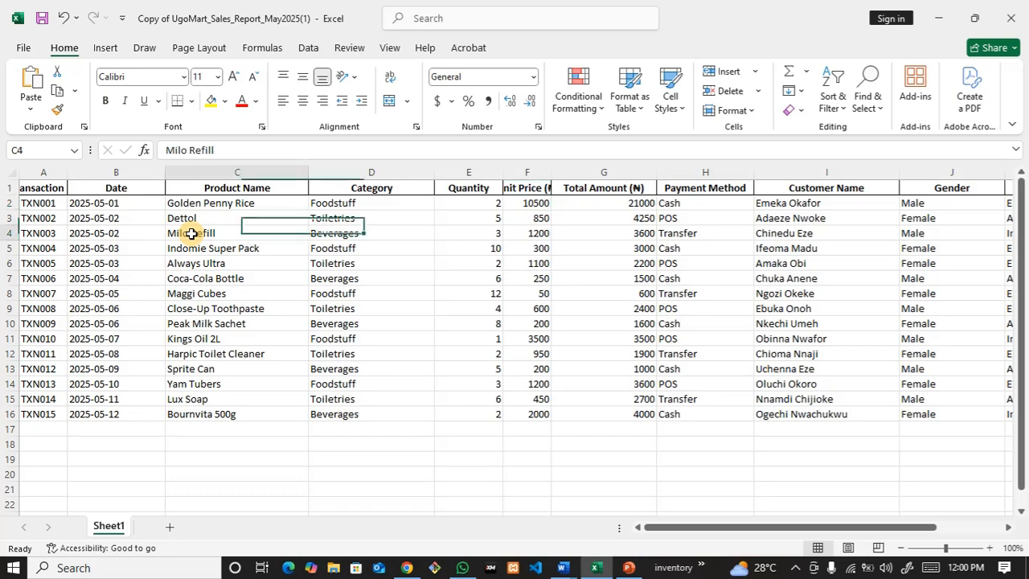
click(193, 219)
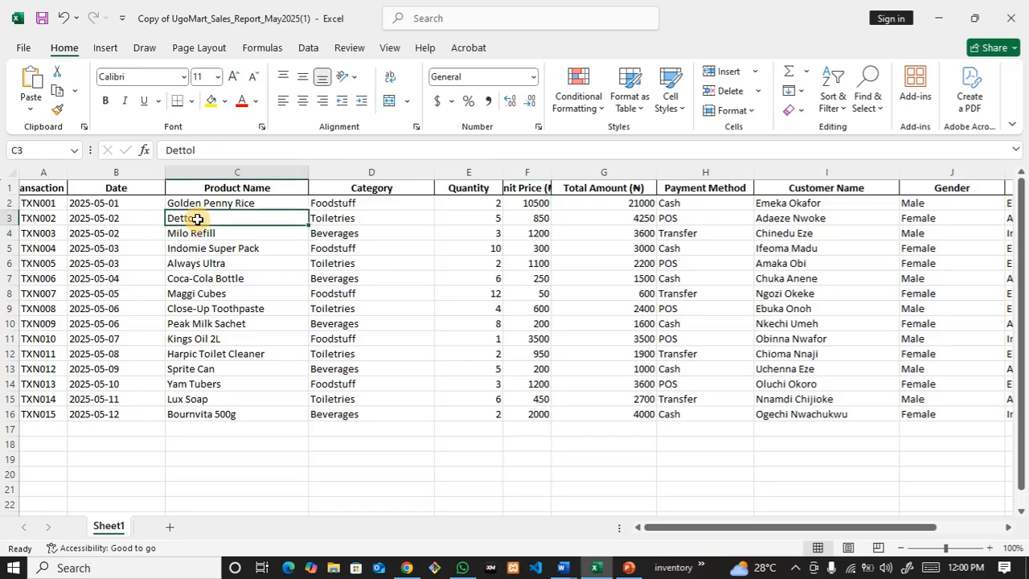
click(536, 222)
click(215, 245)
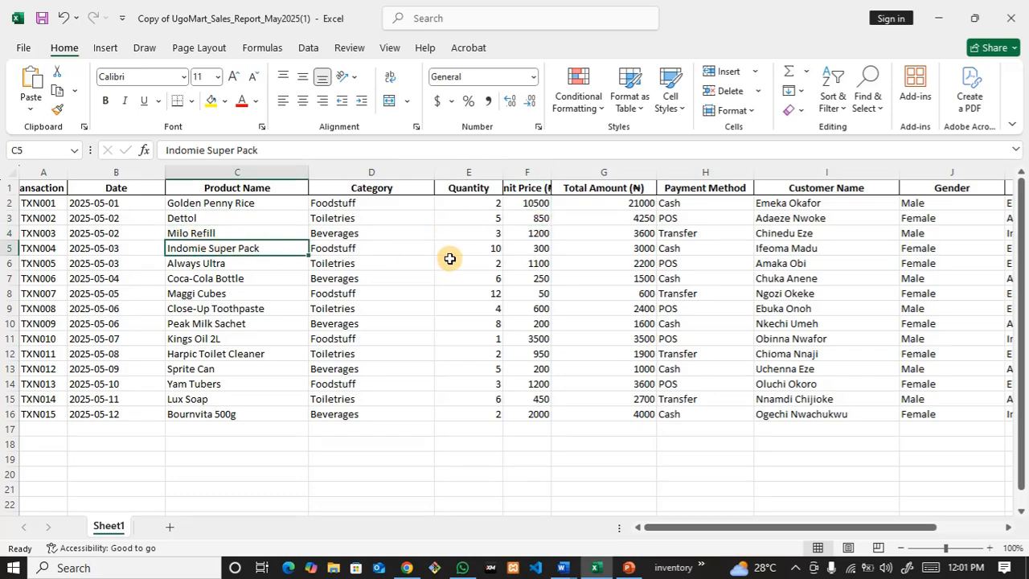
click(540, 251)
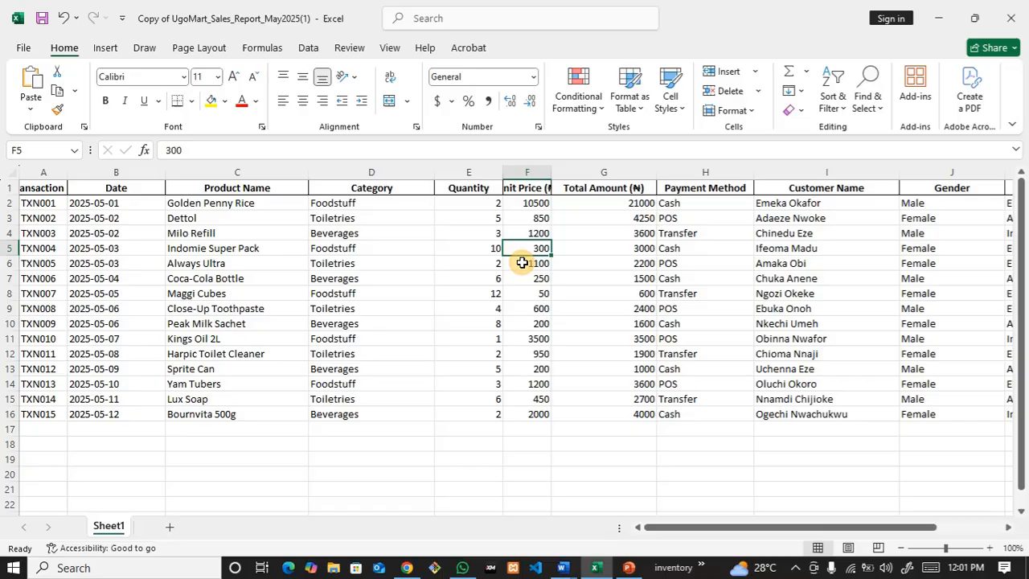
click(223, 274)
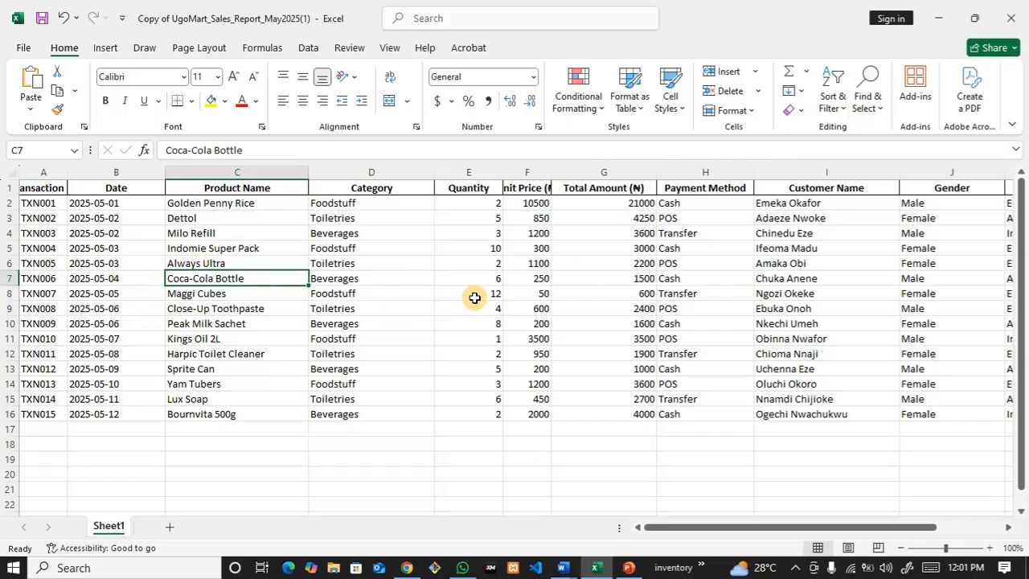
click(187, 333)
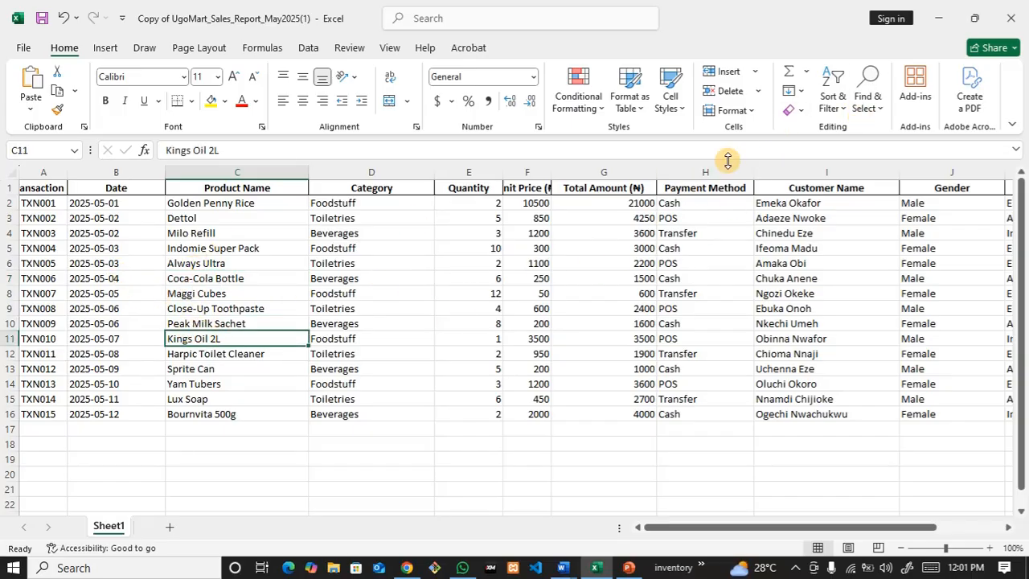
Search the sheet for "coca" and check the unit price in the matching product's row.
click(871, 83)
click(886, 130)
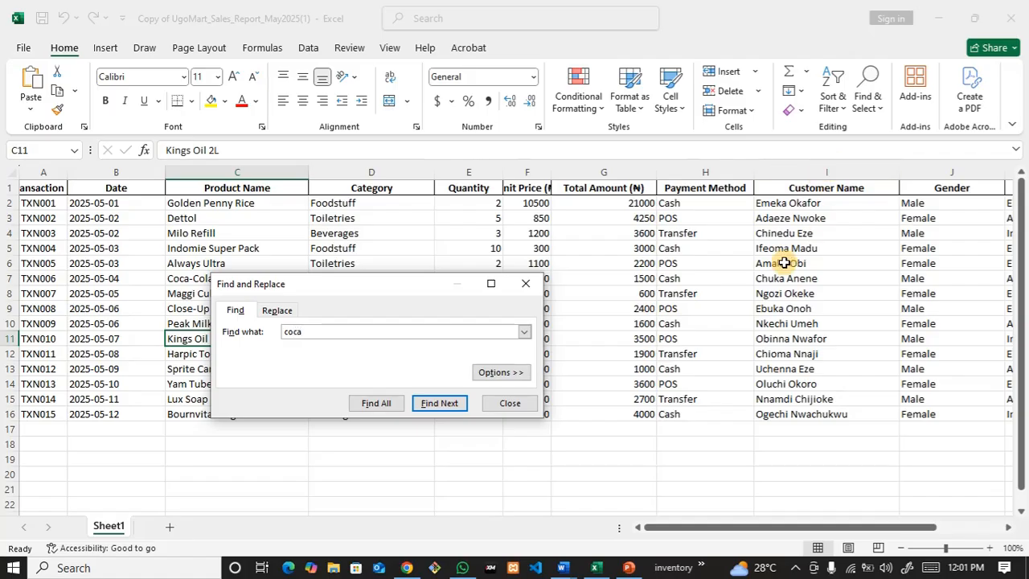
click(450, 407)
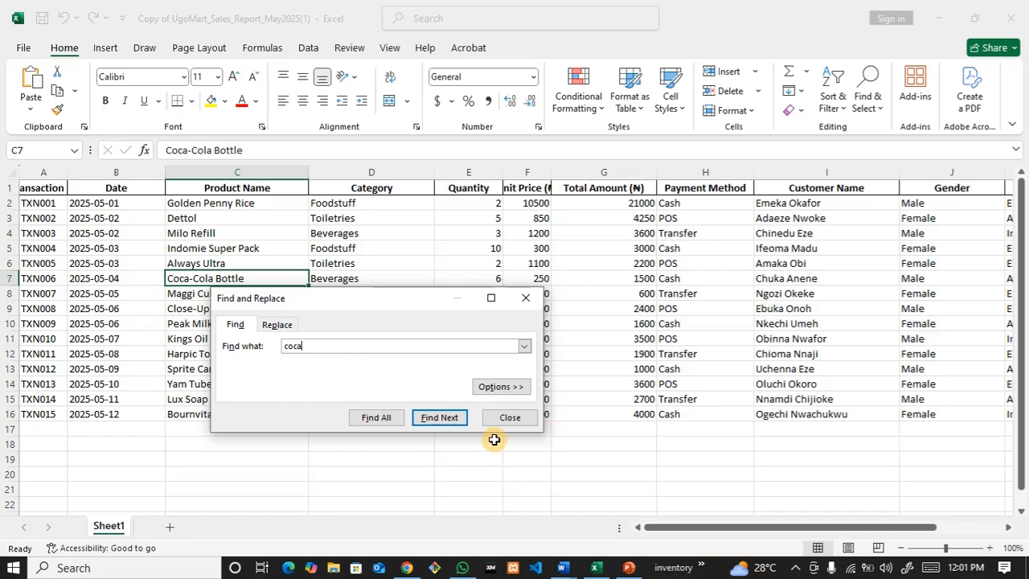
click(511, 422)
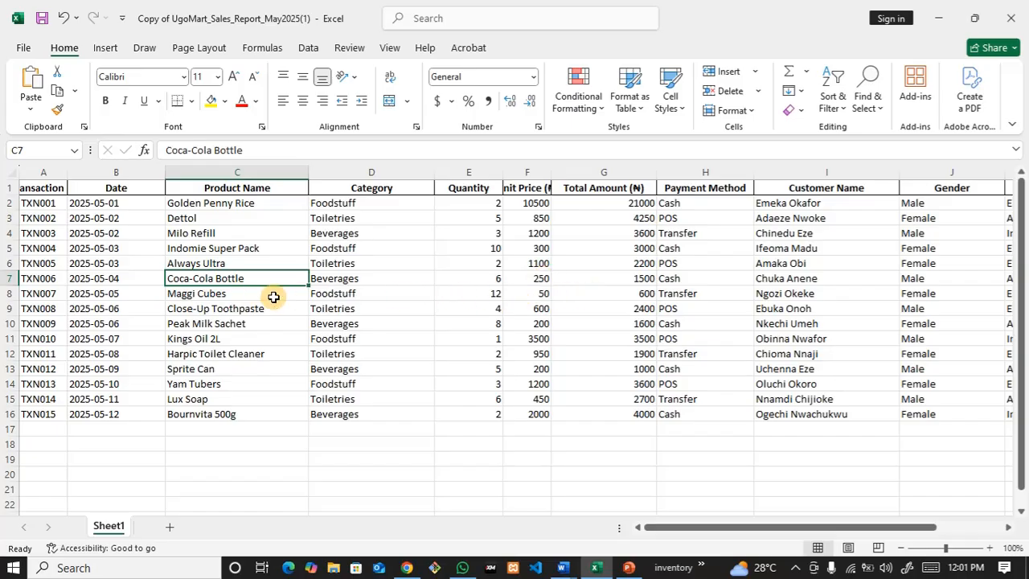
click(543, 283)
click(200, 282)
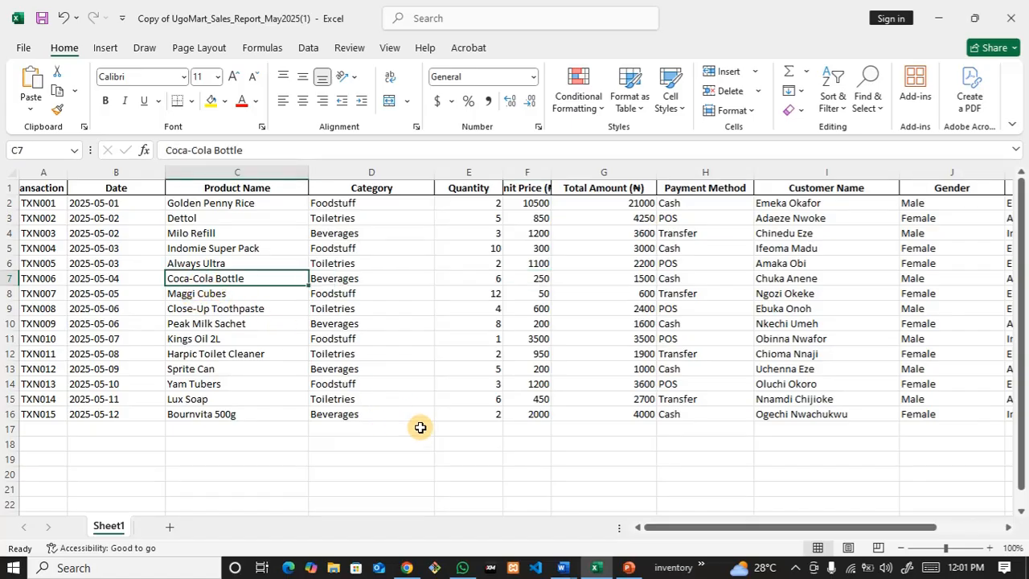
Enter the product name Dettol in cell C21, below the sales table.
scroll(562, 499, down, 2)
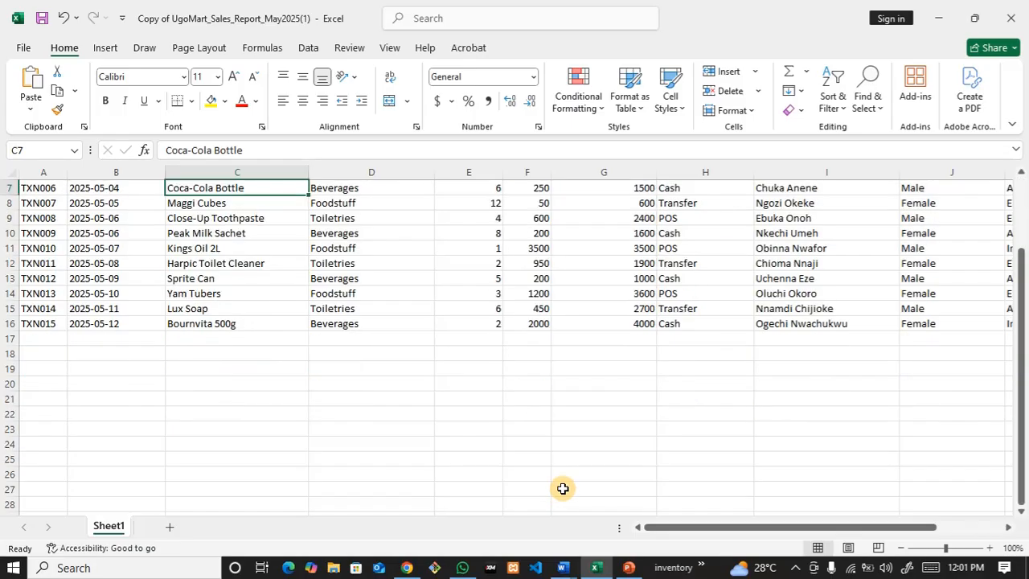
scroll(562, 490, up, 1)
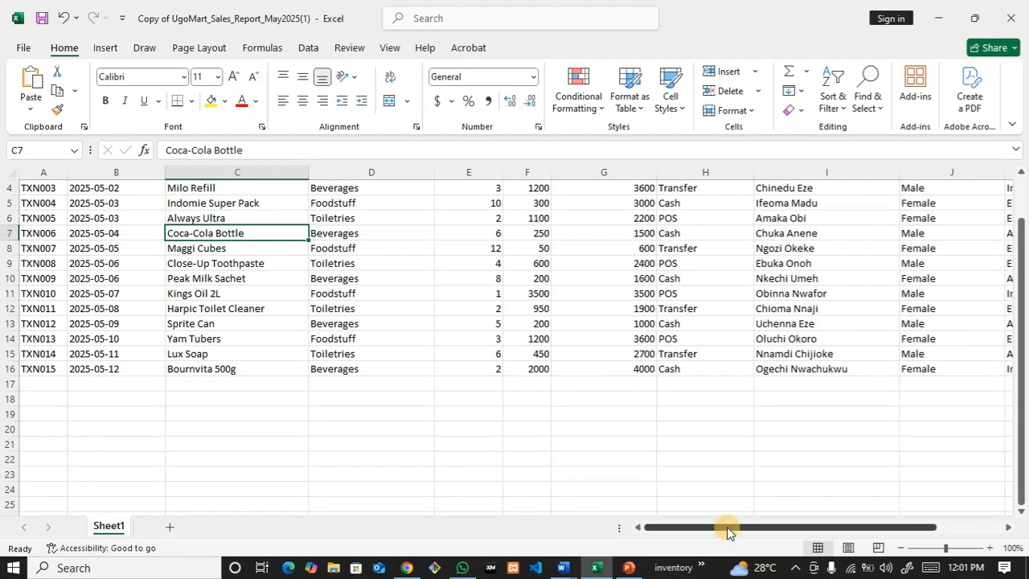
drag(726, 528, 680, 528)
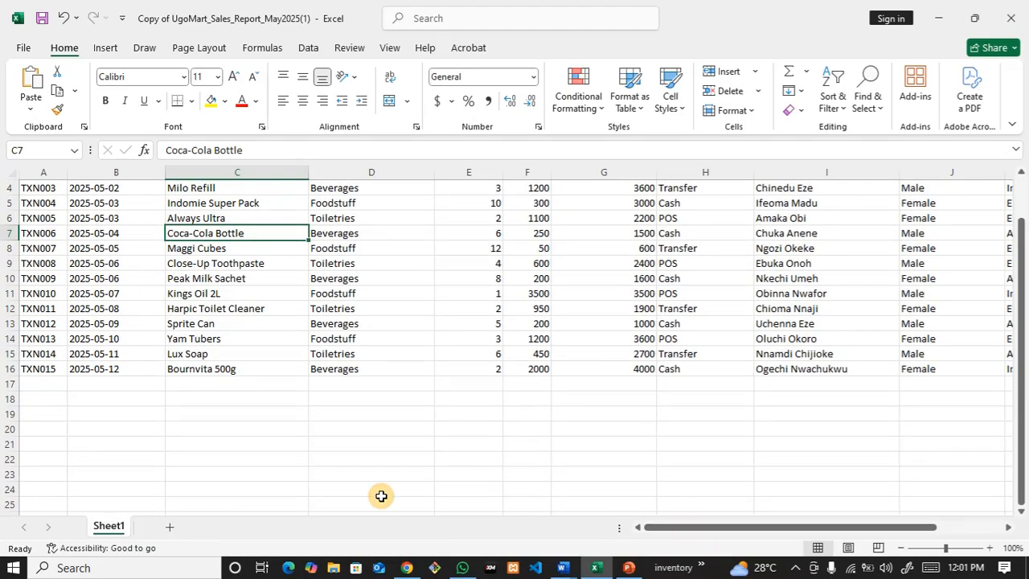
click(222, 440)
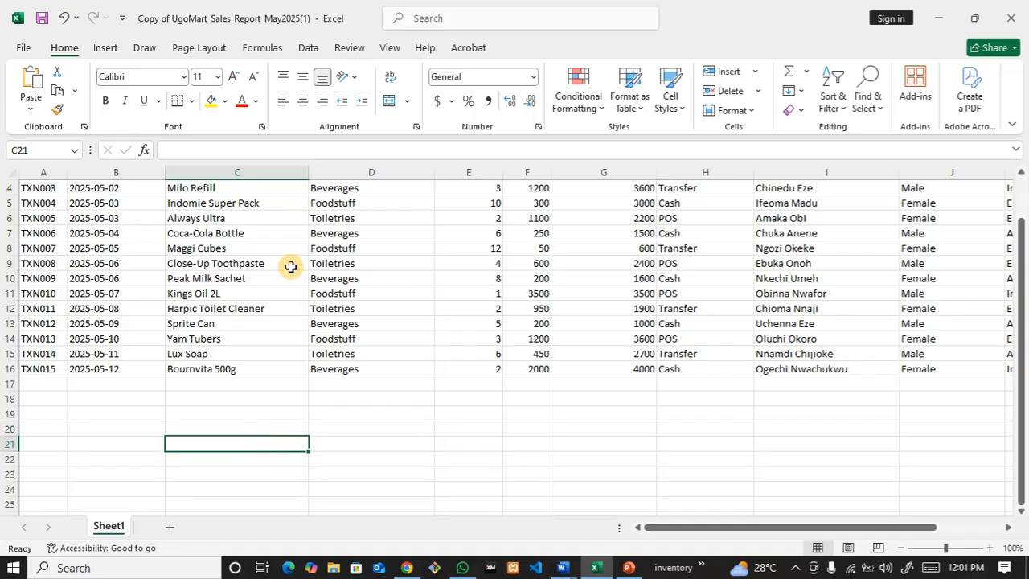
scroll(290, 266, up, 1)
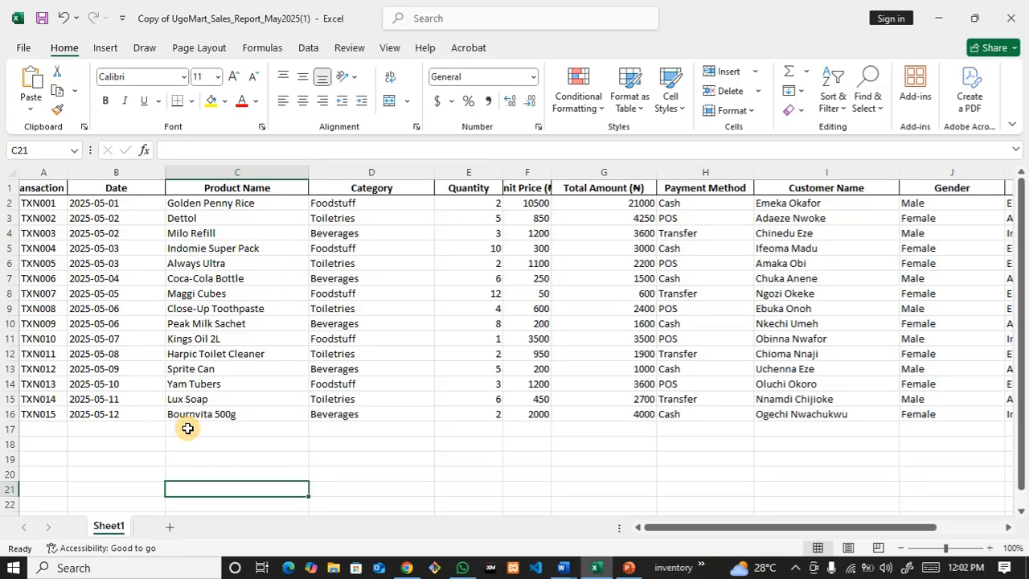
text(Detol)
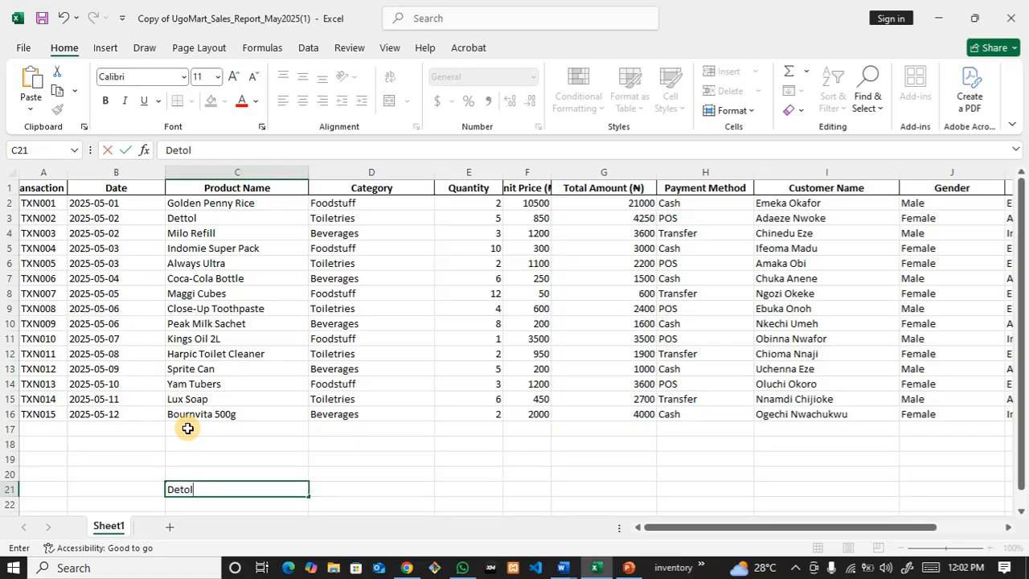
key(Left)
key(Left)
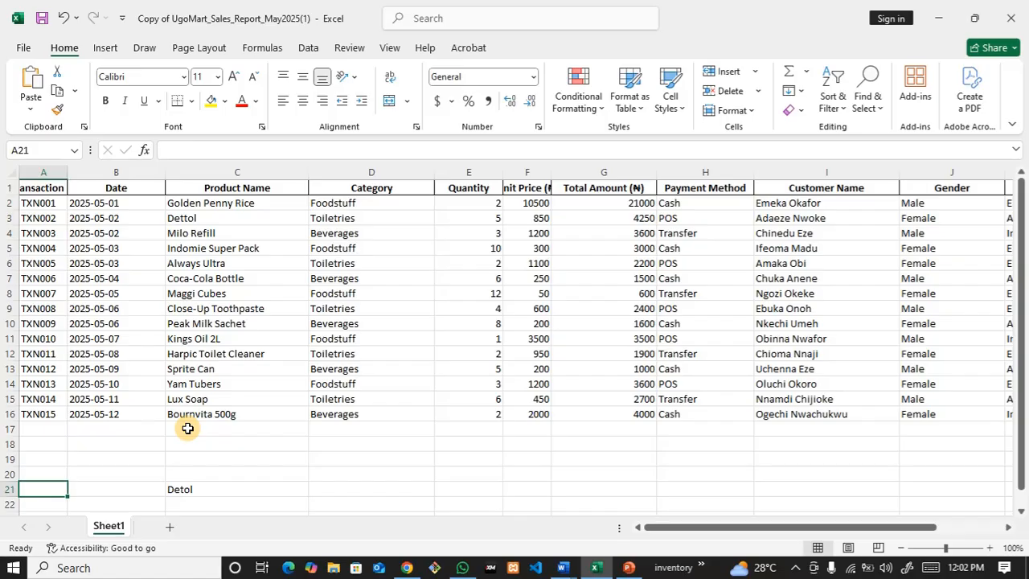
click(185, 490)
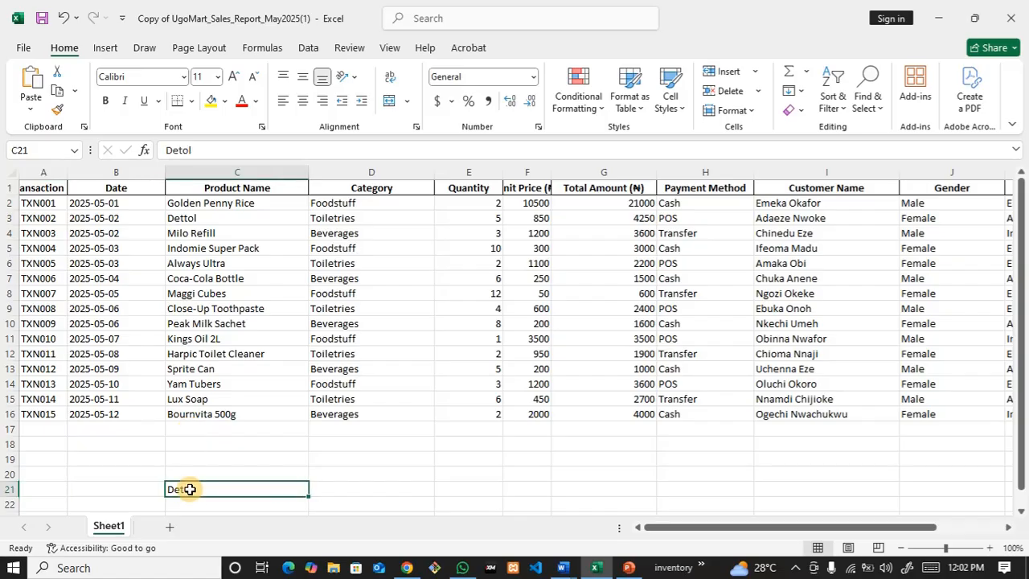
double_click(184, 491)
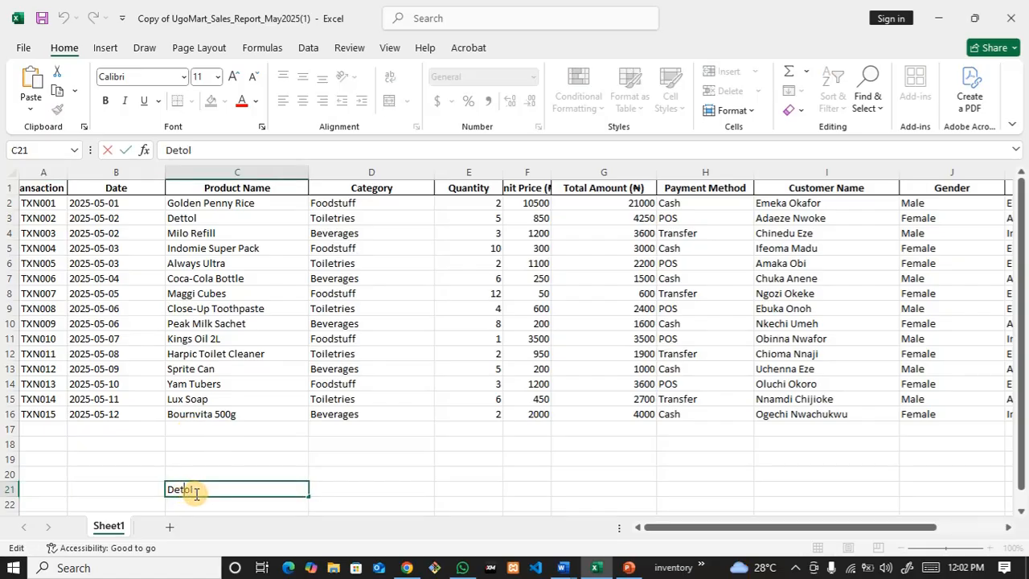
text(t)
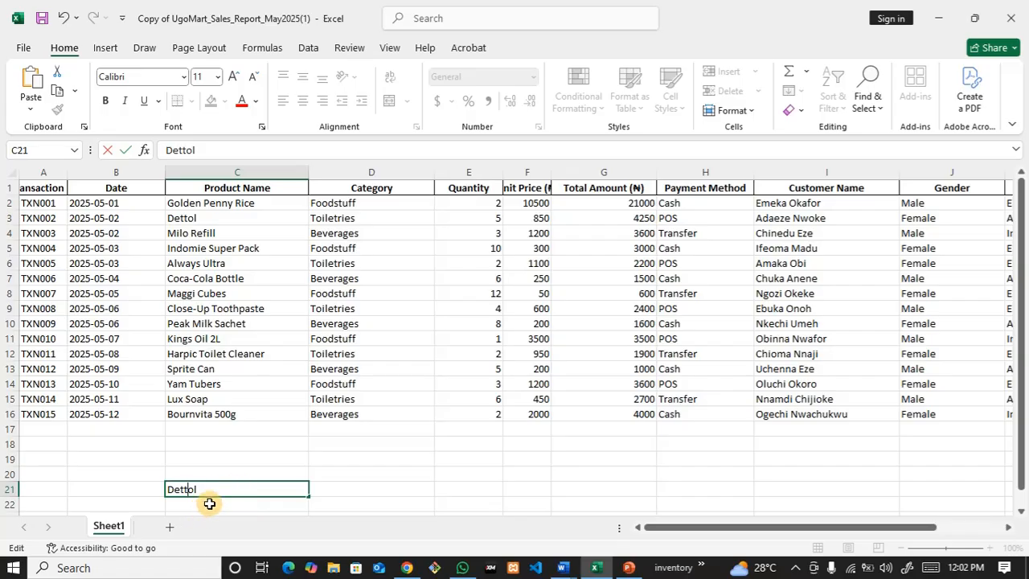
Enter the product name "Milo Refil" in cell C22, directly beneath Dettol.
scroll(217, 498, down, 1)
scroll(217, 498, down, 1)
click(204, 461)
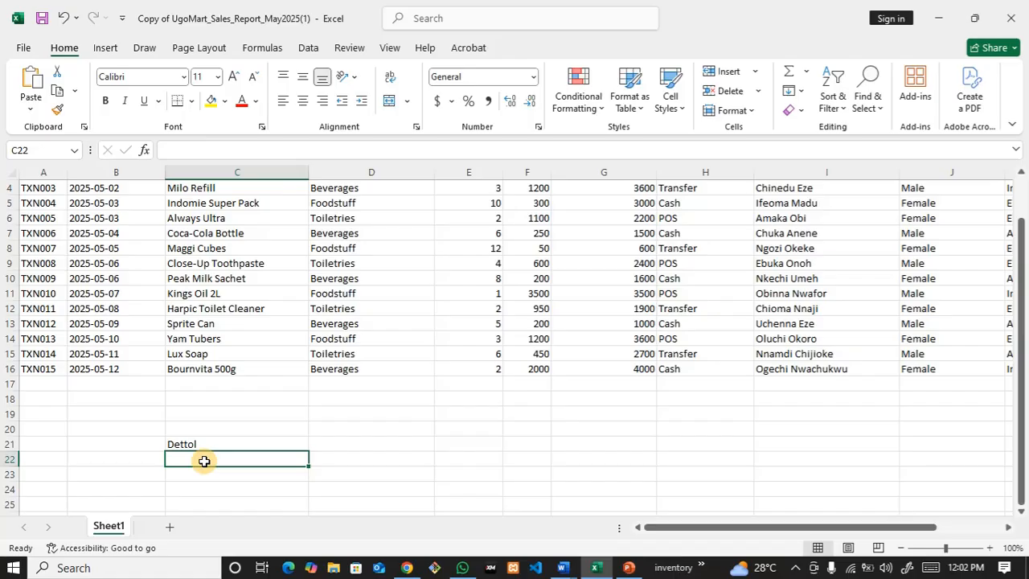
text(Milo Re)
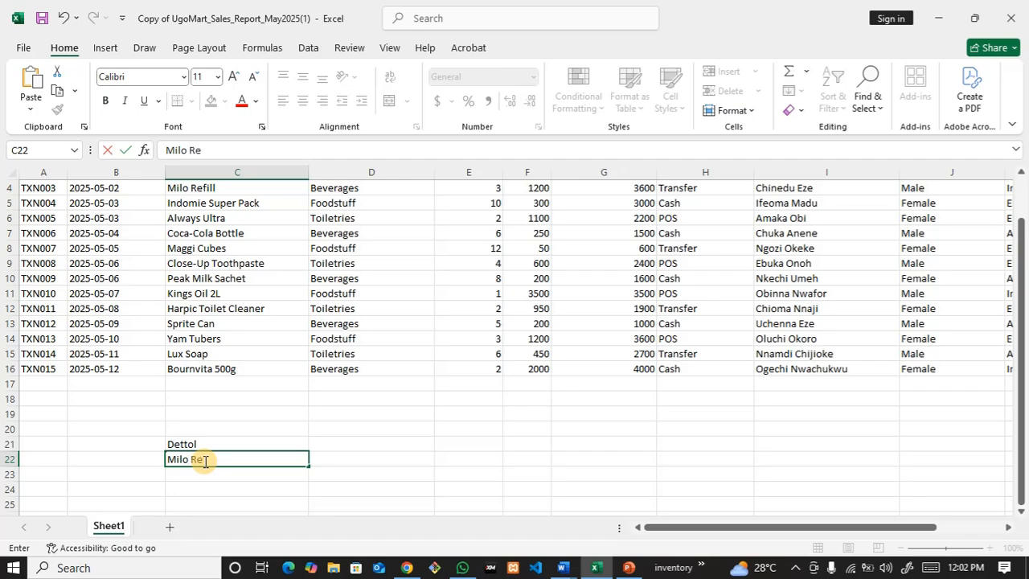
text(fil)
scroll(174, 319, up, 1)
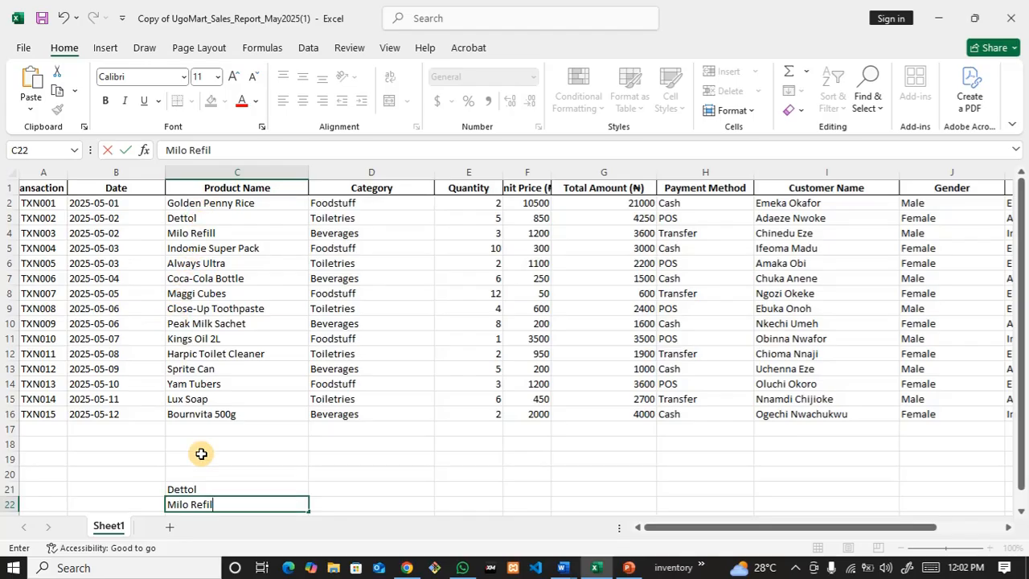
Enter the product name Golden Penny Rice in cell C20, directly above Dettol.
click(189, 476)
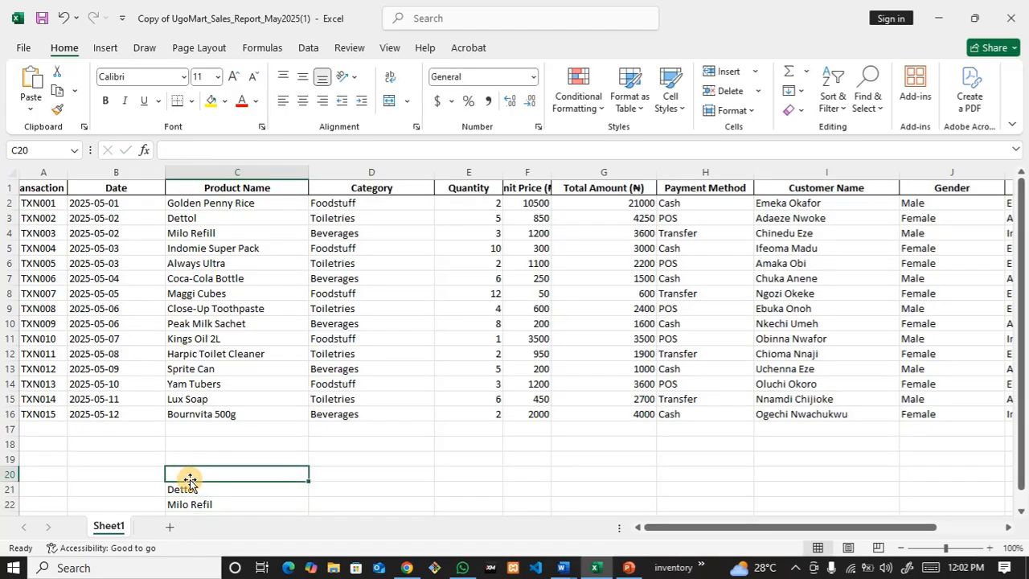
text(Go)
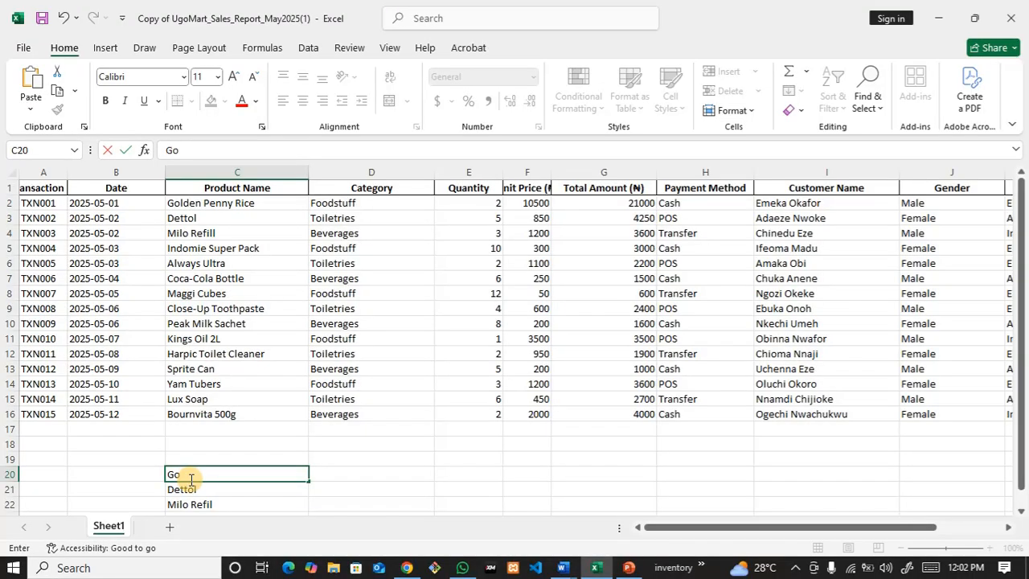
text(lden Penny)
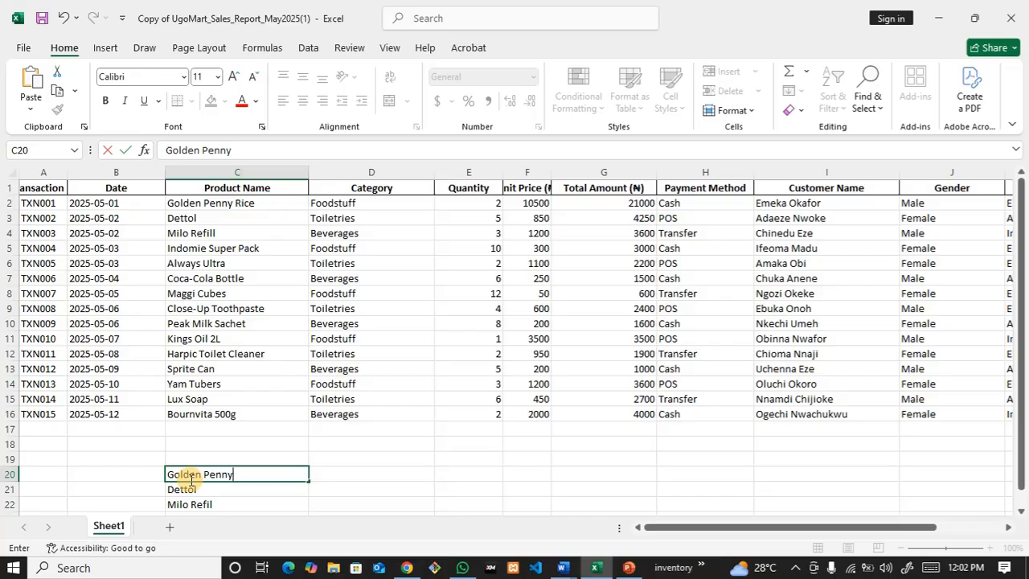
text( Rice)
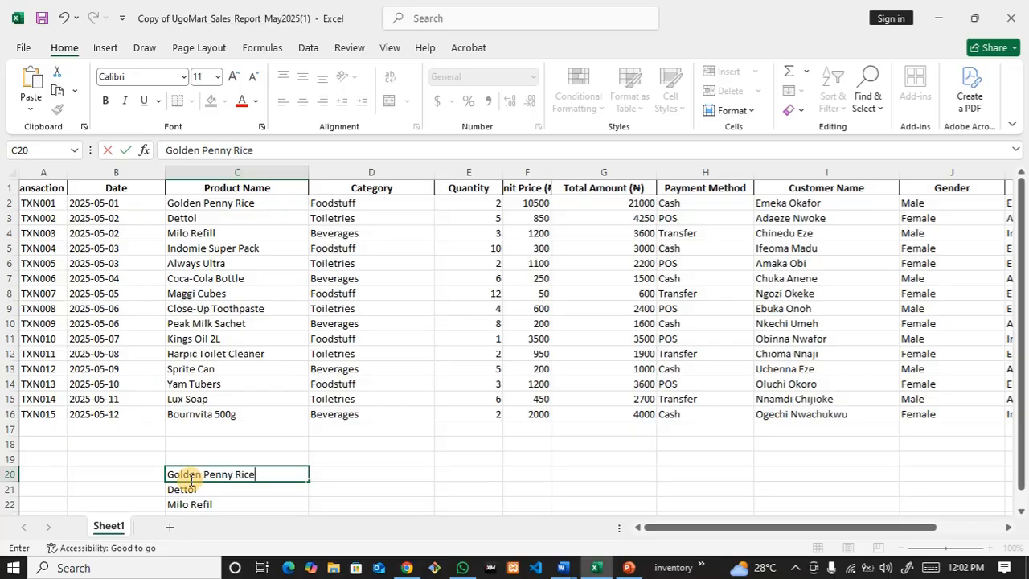
Start a VLOOKUP formula in cell D20, beside Golden Penny Rice, with C2 as the lookup value.
click(363, 477)
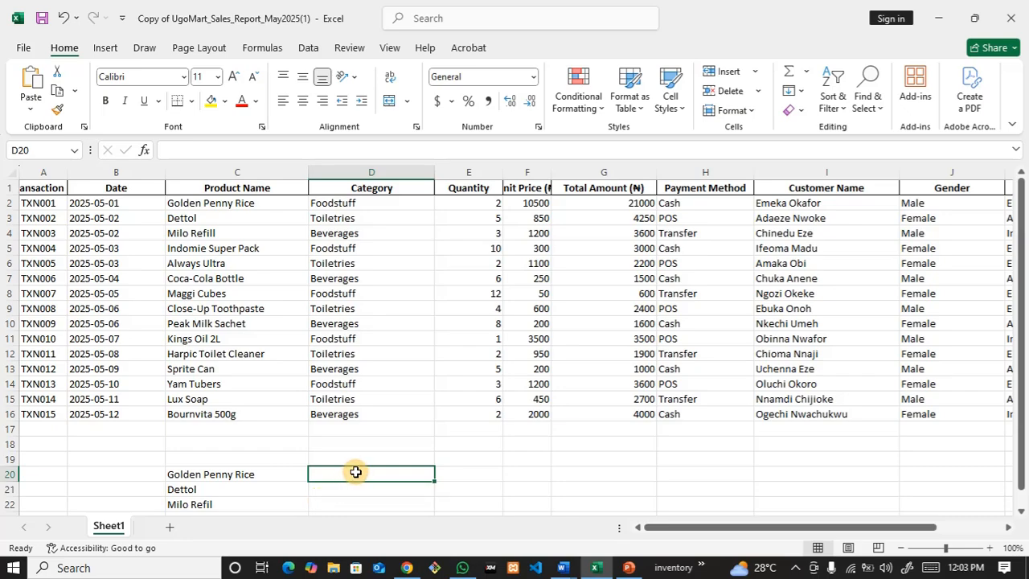
click(183, 150)
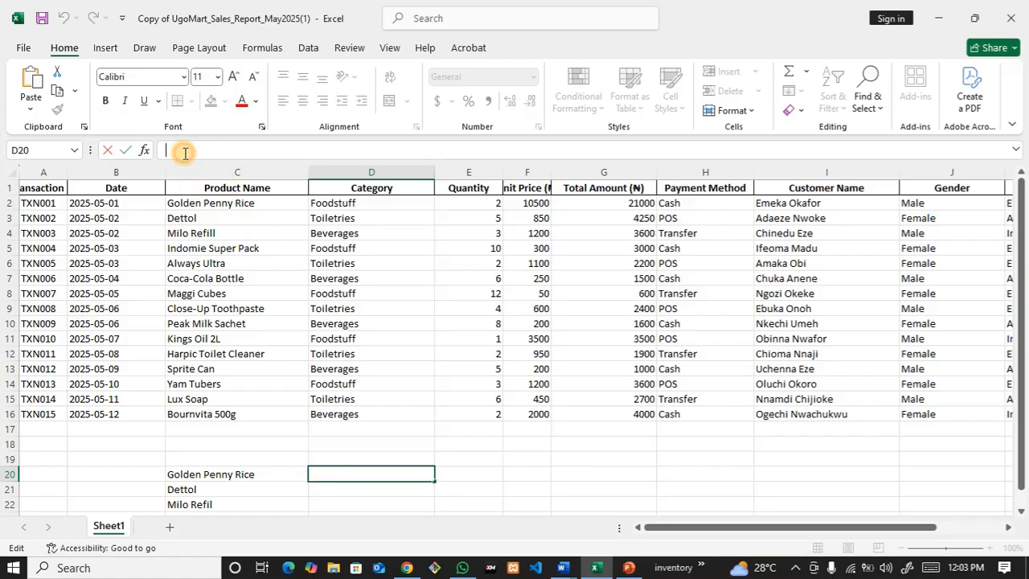
click(378, 479)
text(=)
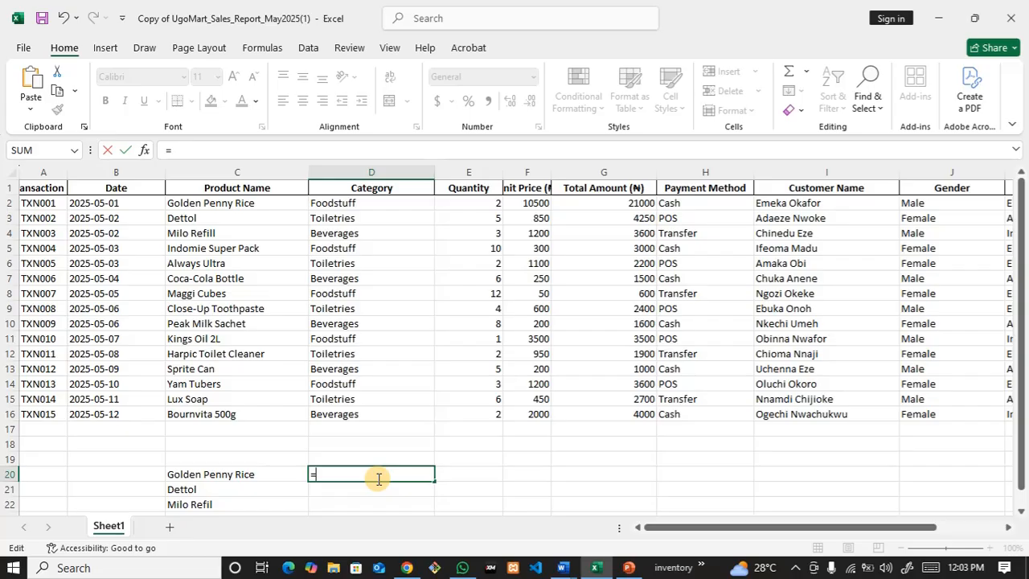
text(vl)
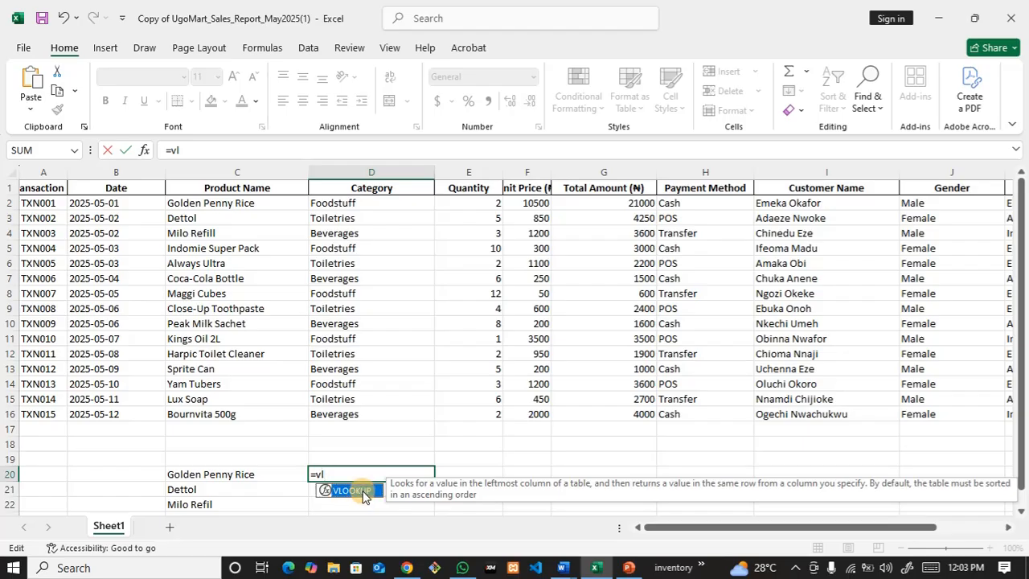
double_click(360, 490)
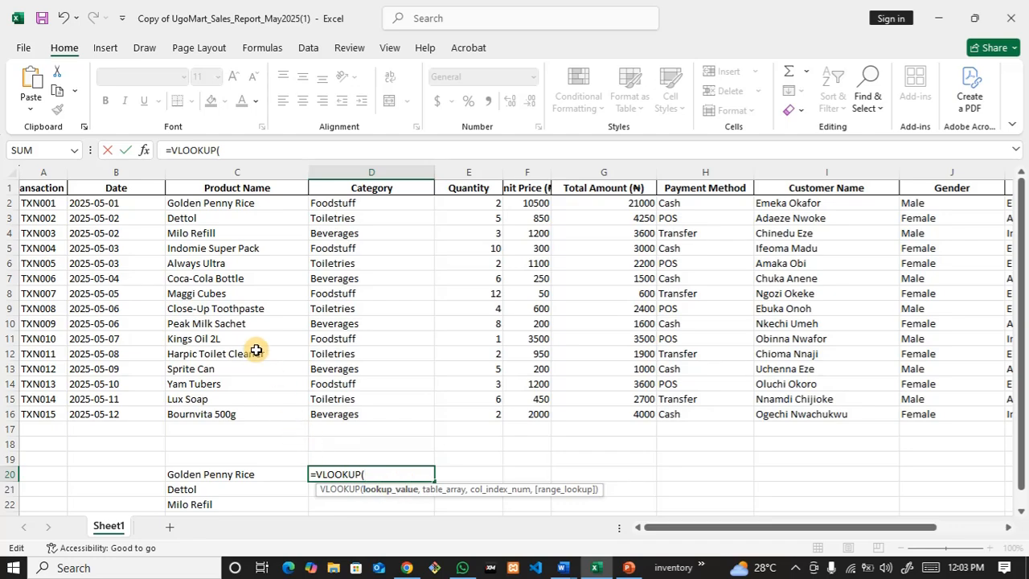
click(215, 206)
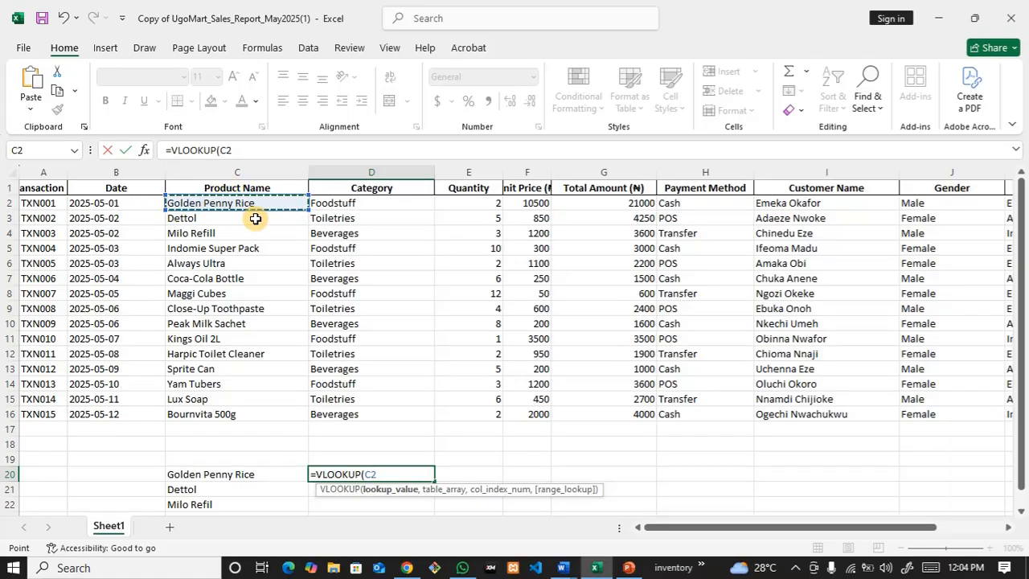
click(409, 478)
text(,)
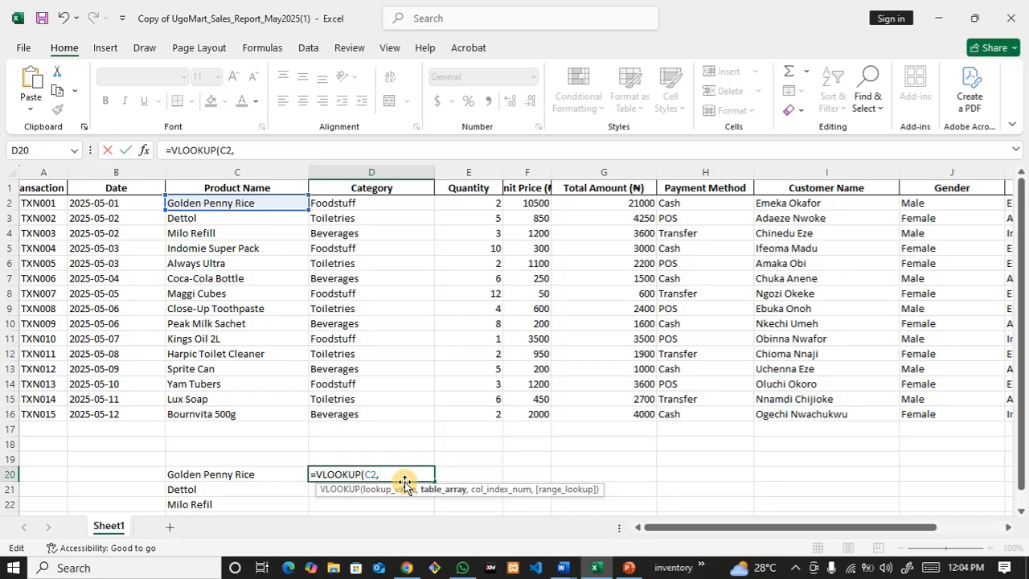
Set C2:F16 as the table array of the VLOOKUP formula in D20.
text(c2)
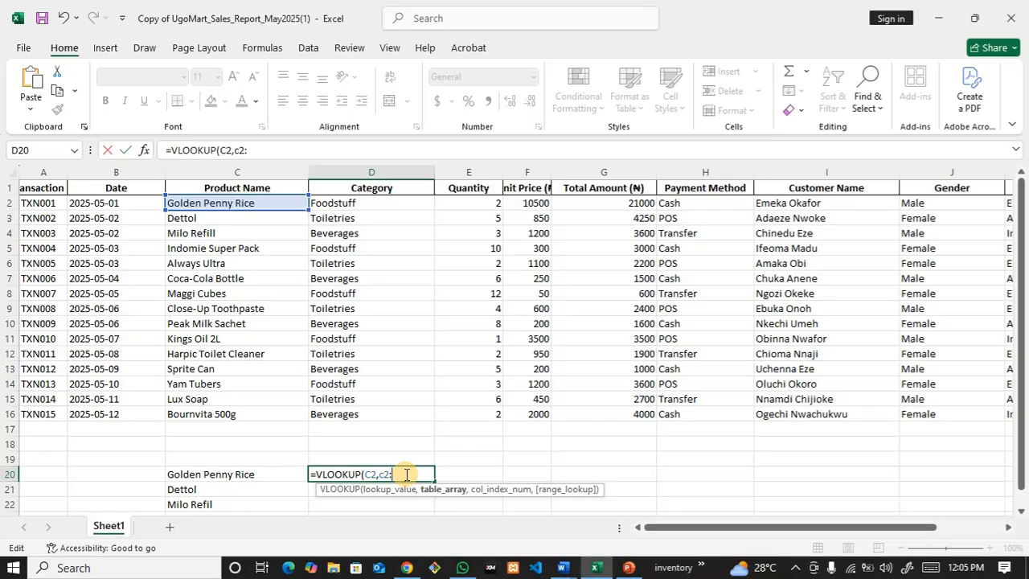
text(:f1)
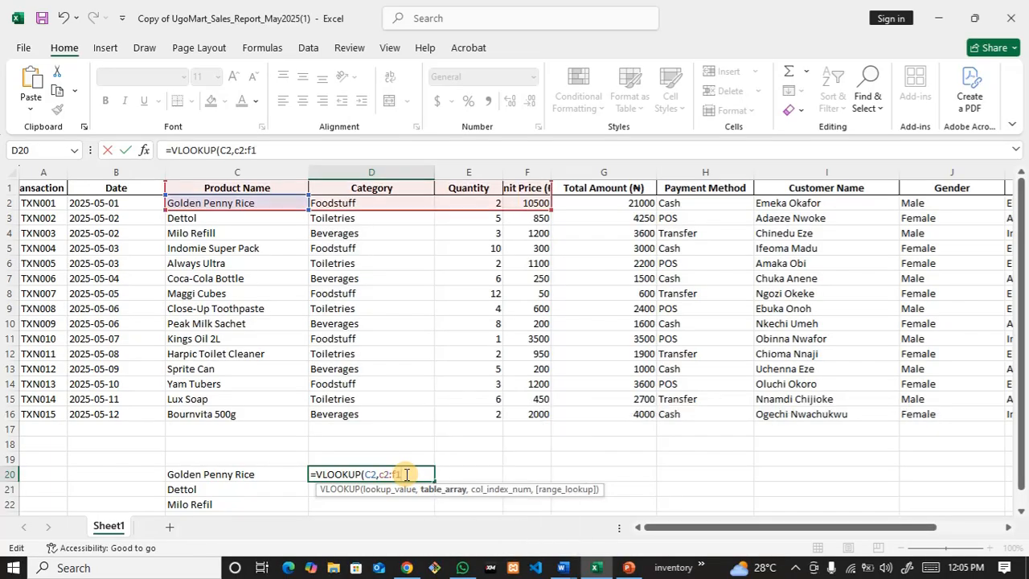
text(6)
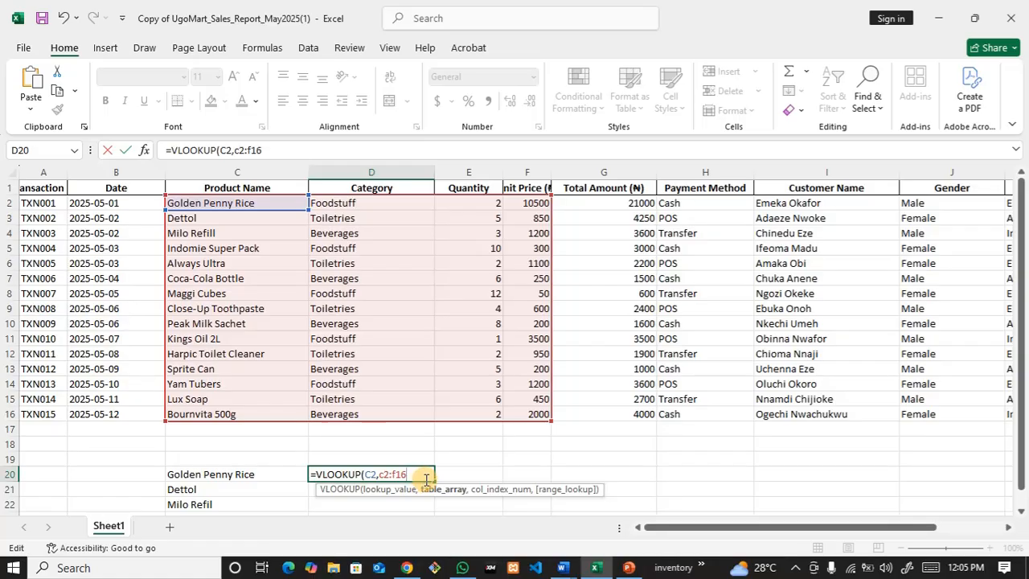
text(,)
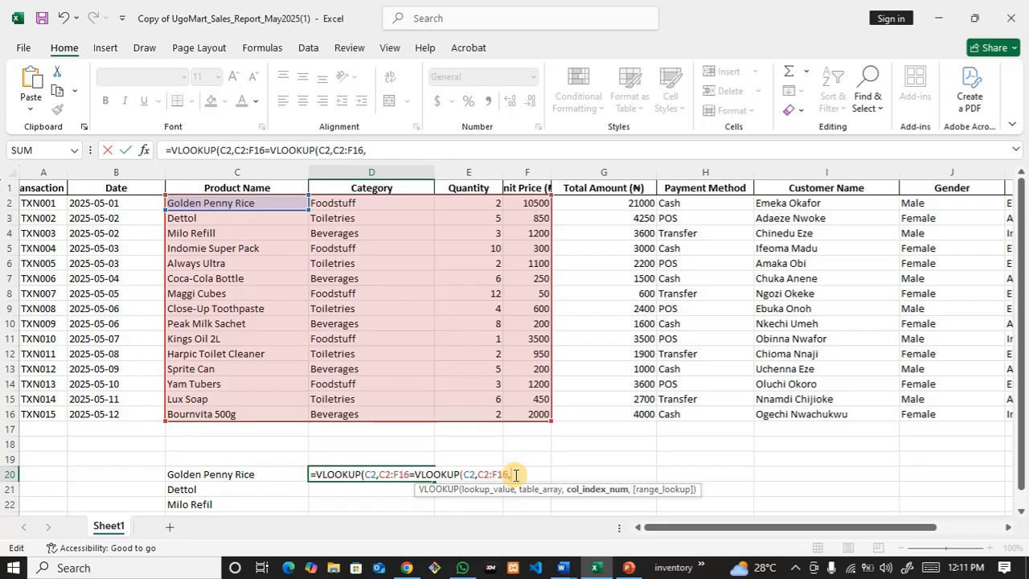
Try to complete the D20 formula with column index 4 and FALSE for an exact match.
text(4)
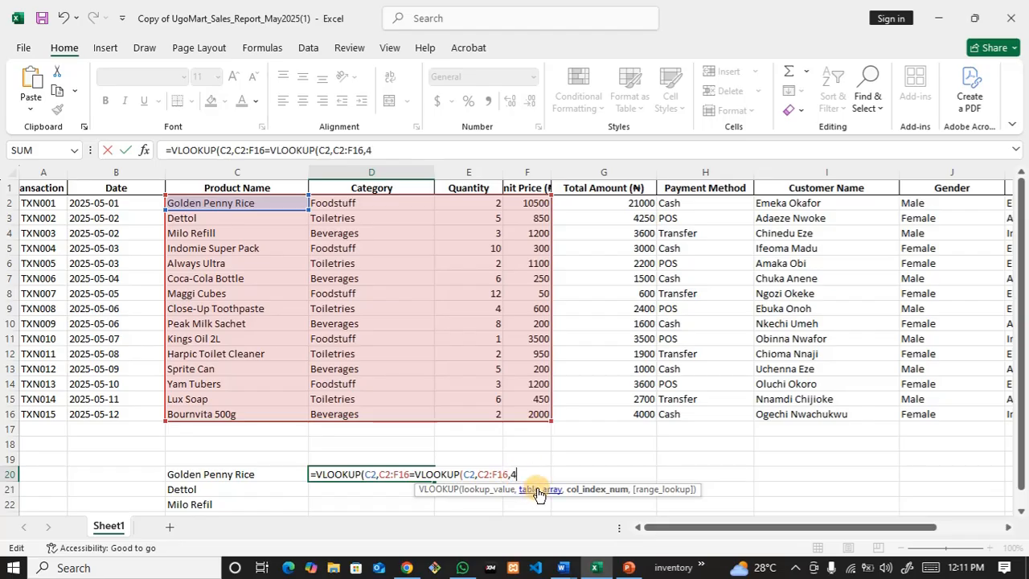
text(,)
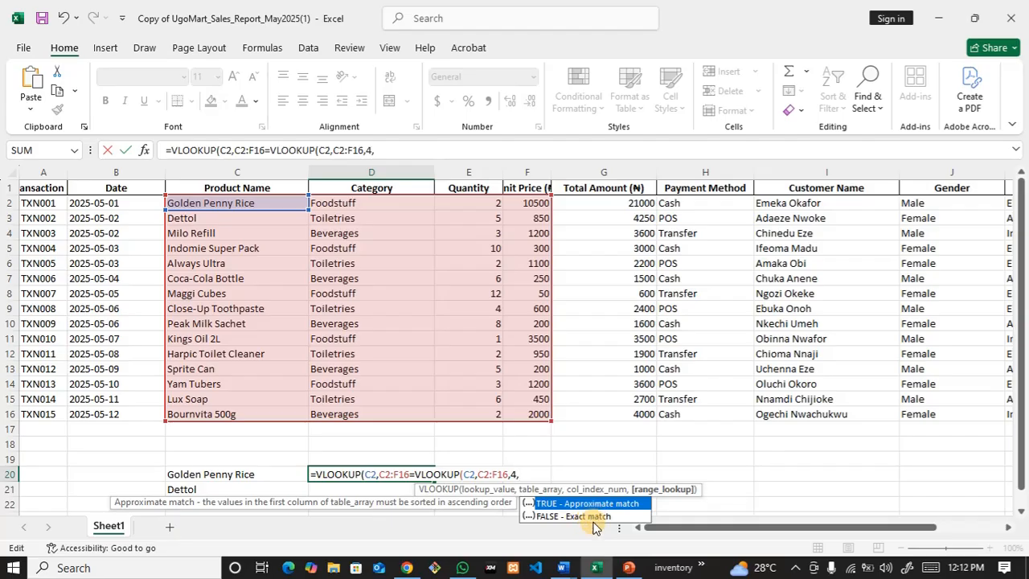
click(597, 516)
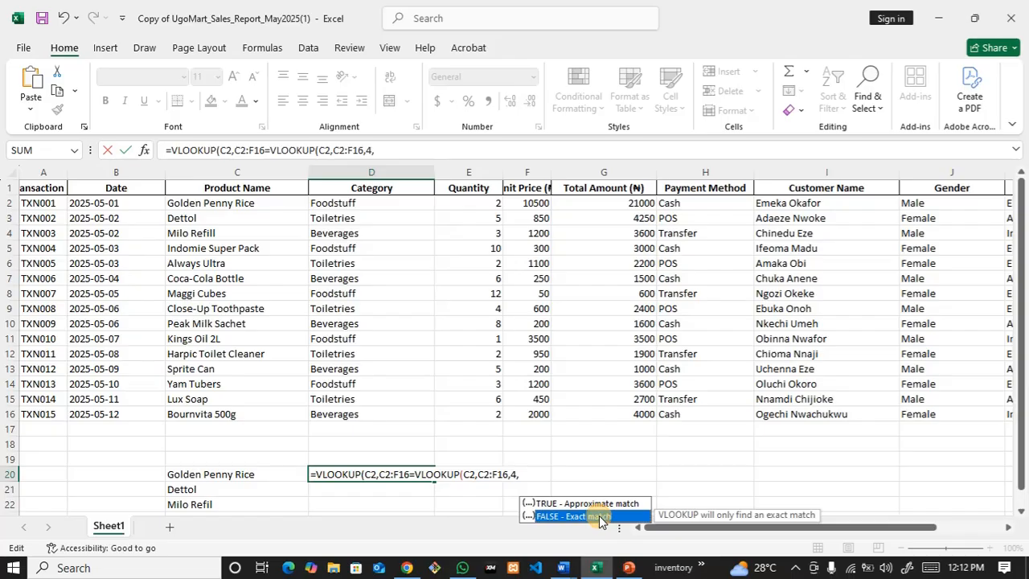
double_click(599, 515)
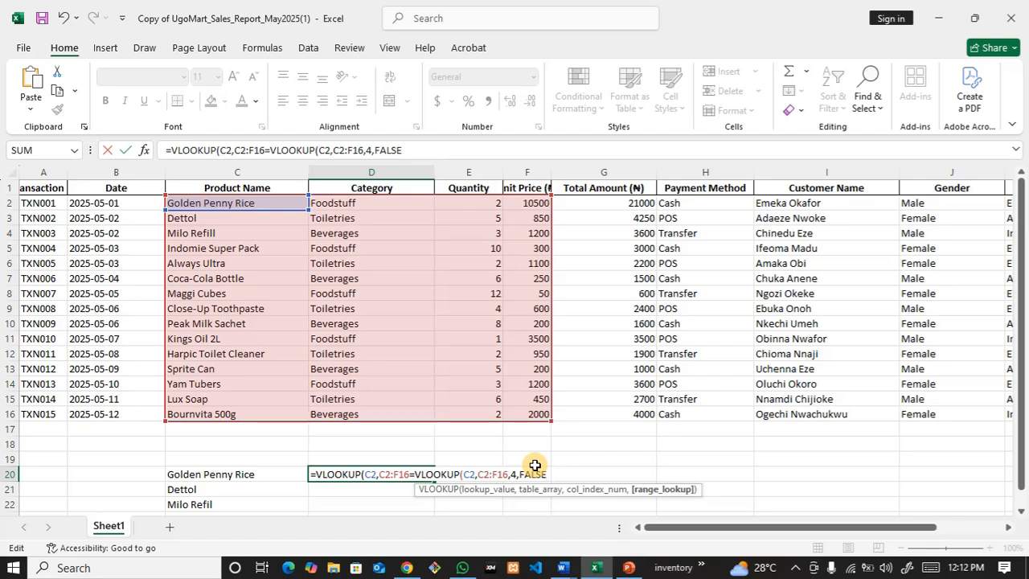
text())
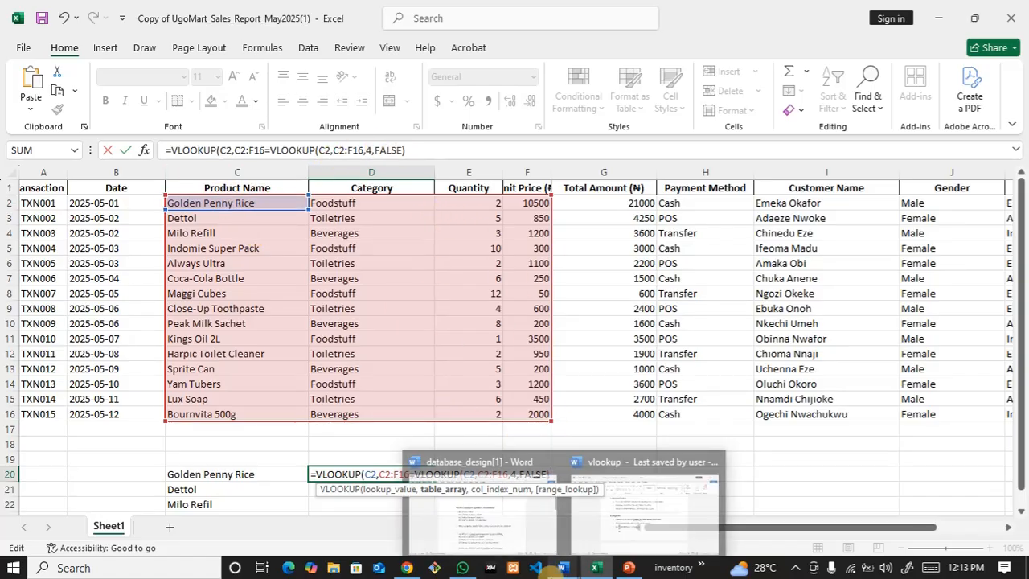
click(549, 571)
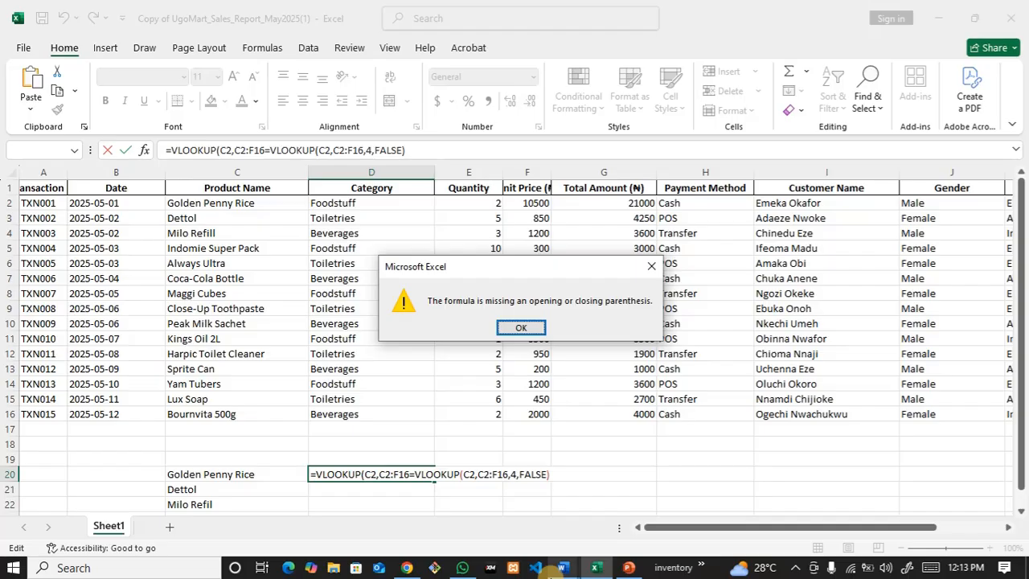
click(518, 329)
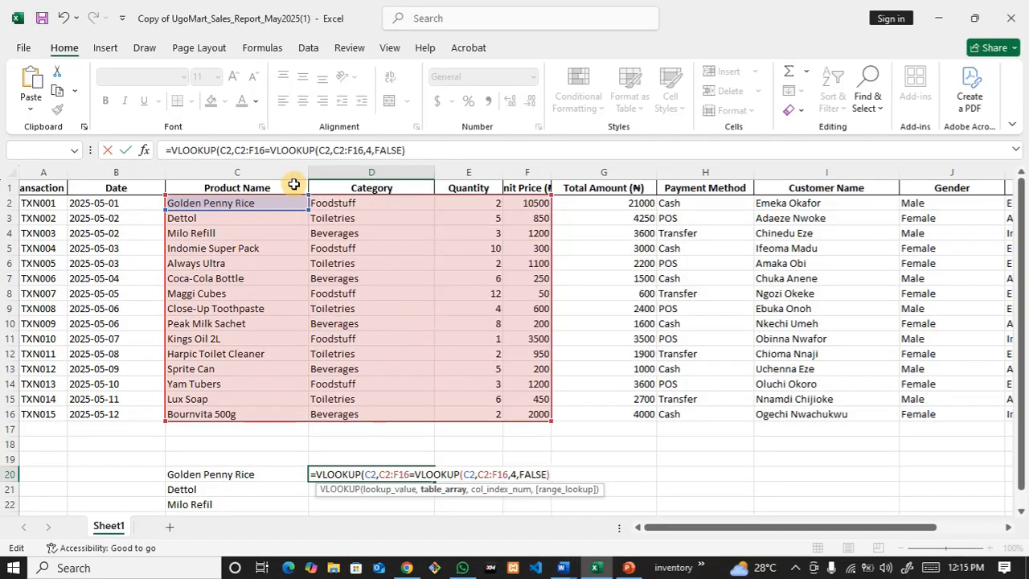
Replace the entire contents of D20 with the formula =VLOOKUP(C2,C2:F16,4,FALSE).
click(419, 144)
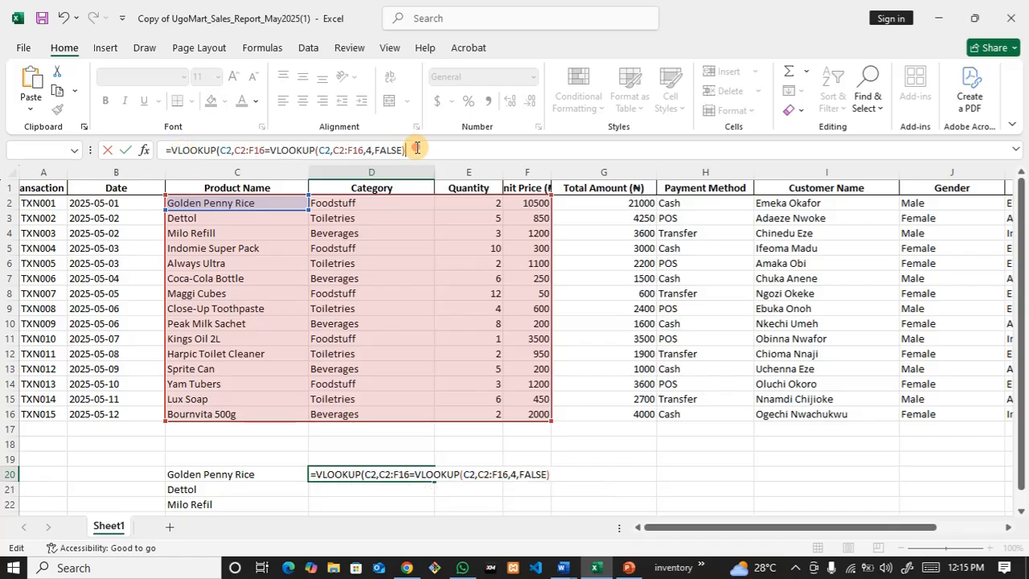
drag(416, 148, 272, 154)
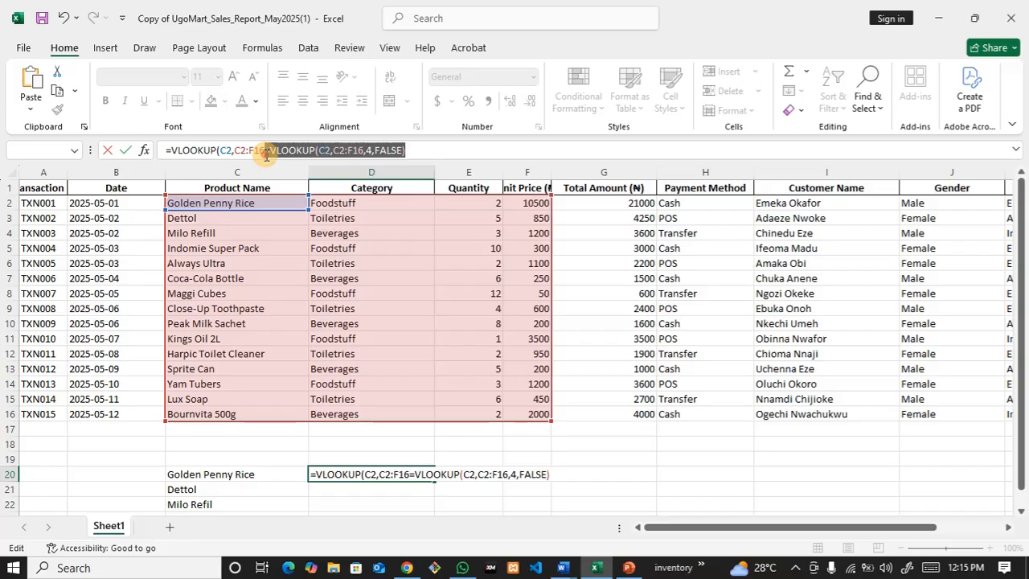
drag(266, 155, 148, 150)
key(BackSpace)
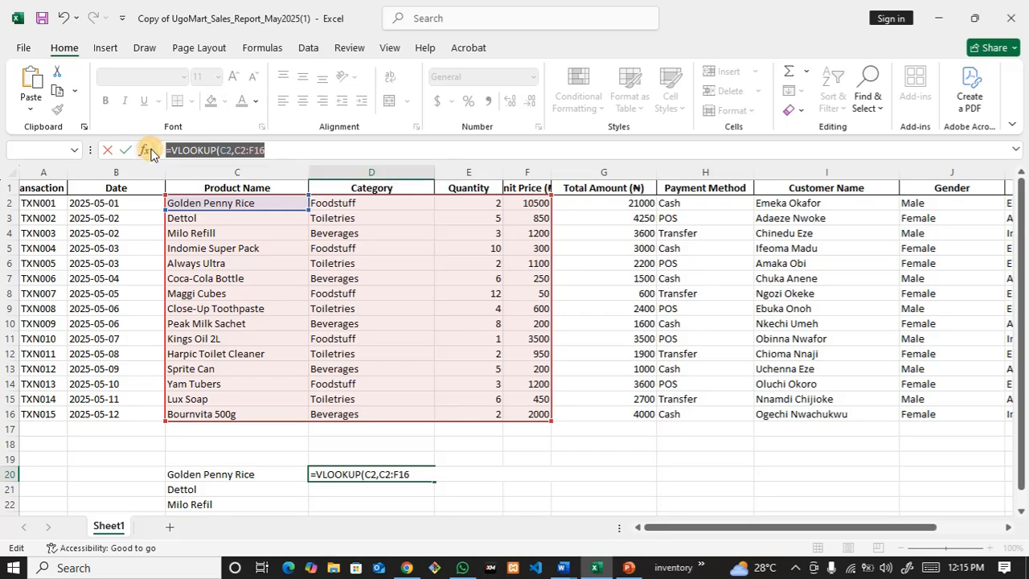
text(=VLOOKUP(C2,C2:F16,4,FALSE))
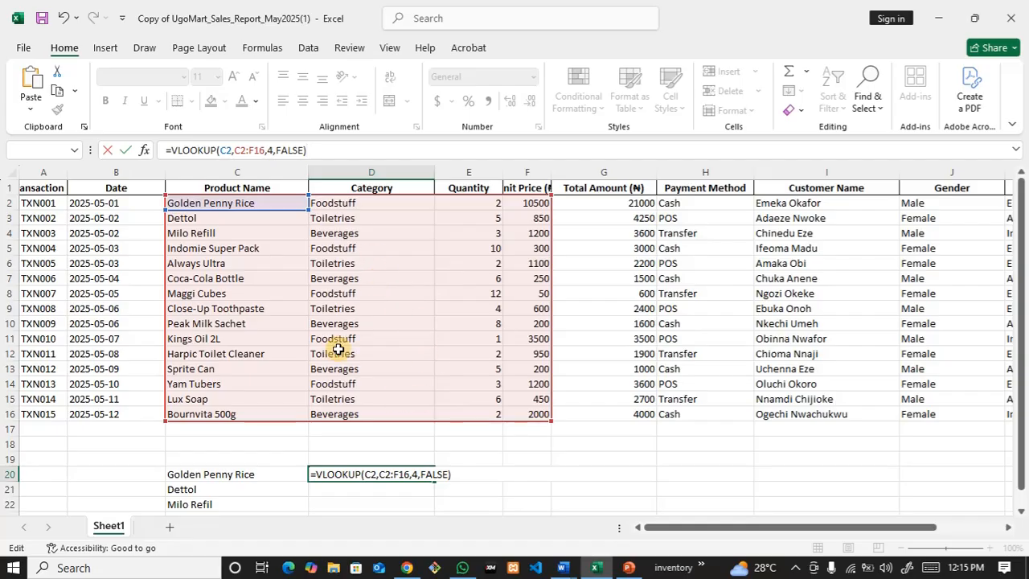
click(434, 474)
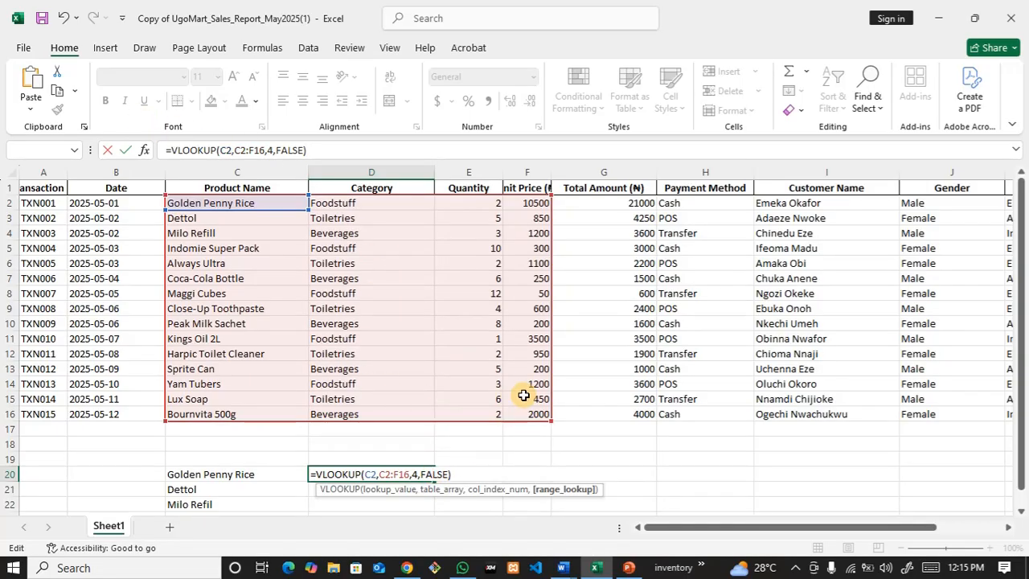
key(Return)
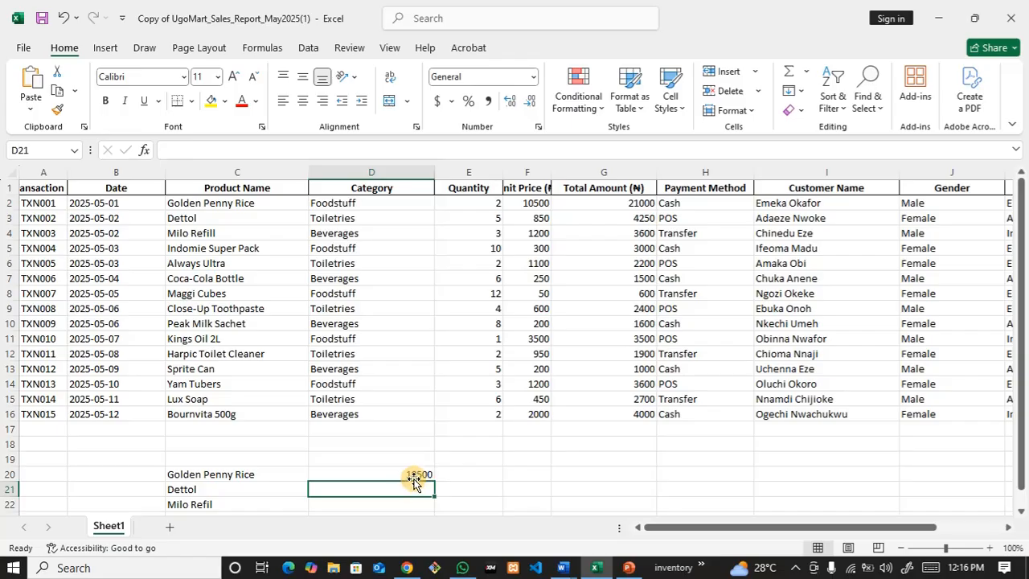
Check Golden Penny Rice's unit price in row 2 of the sales table against the result in D20.
click(211, 204)
click(531, 203)
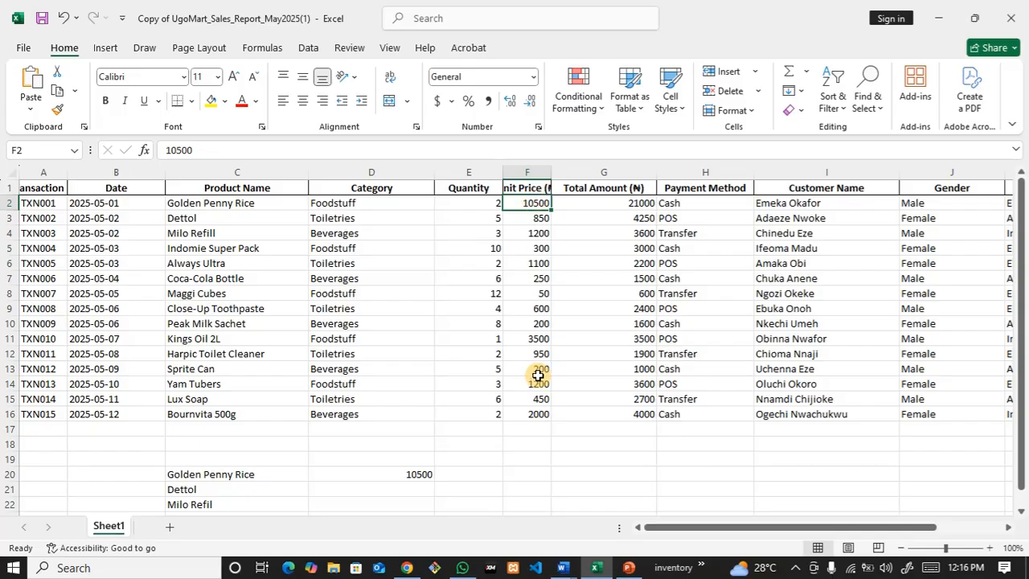
Fill the VLOOKUP formula from D20 down to D22 for Dettol and Milo Refil.
click(416, 476)
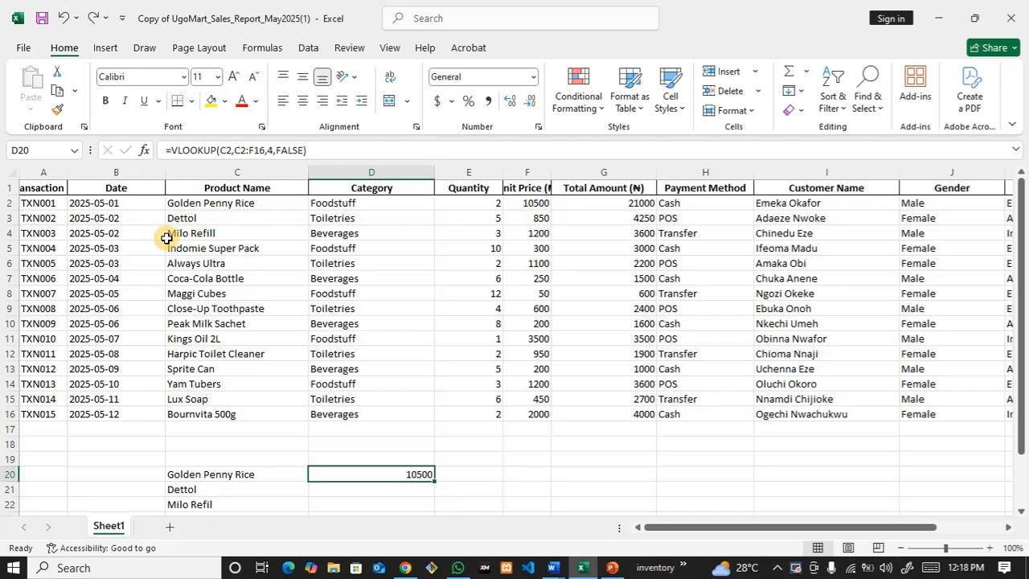
scroll(416, 356, down, 2)
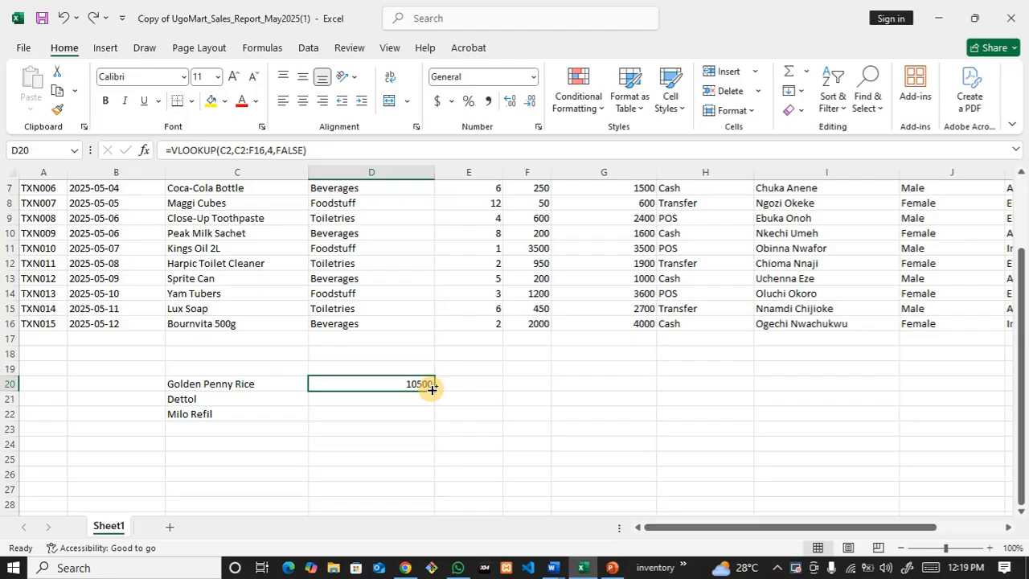
drag(433, 389, 421, 418)
click(487, 416)
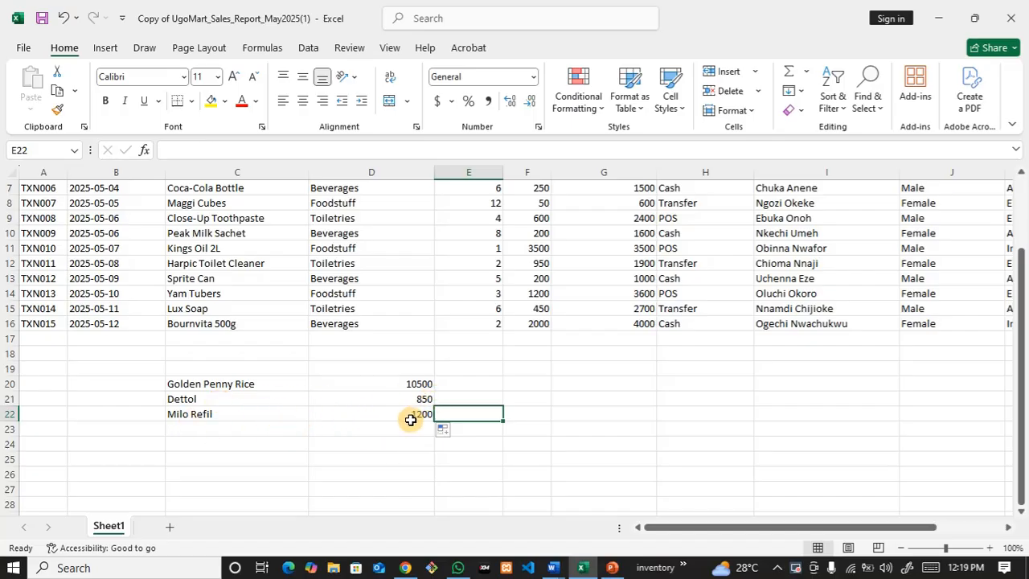
Compare the table rows for Dettol and Milo Refill with the lookup results in D21 and D22.
scroll(708, 383, up, 2)
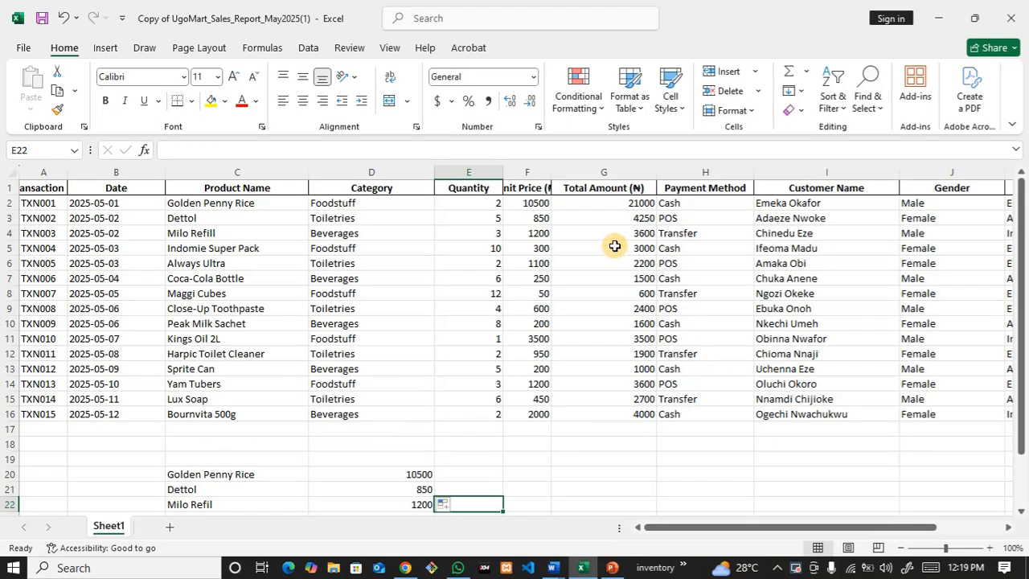
click(544, 235)
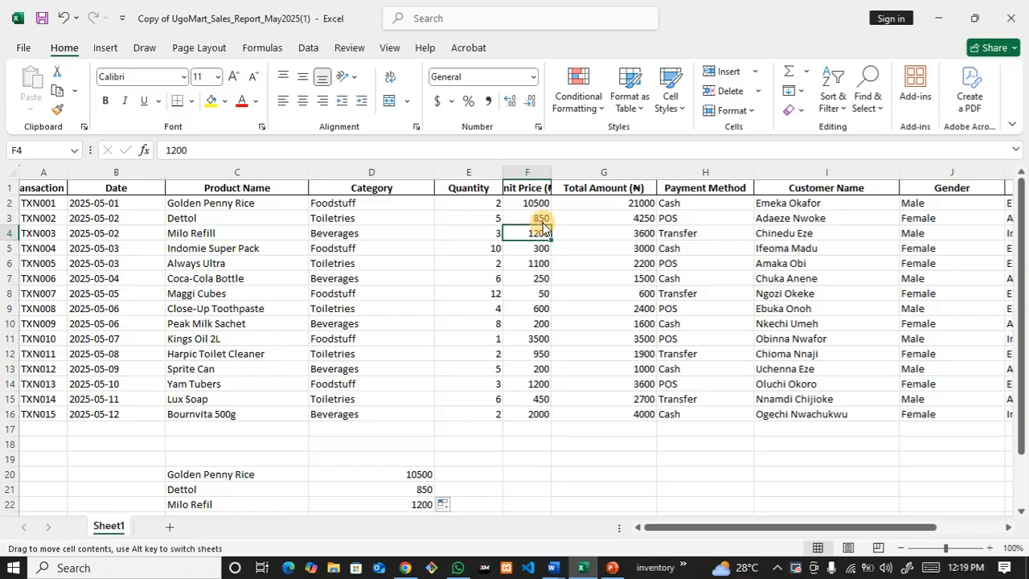
click(193, 235)
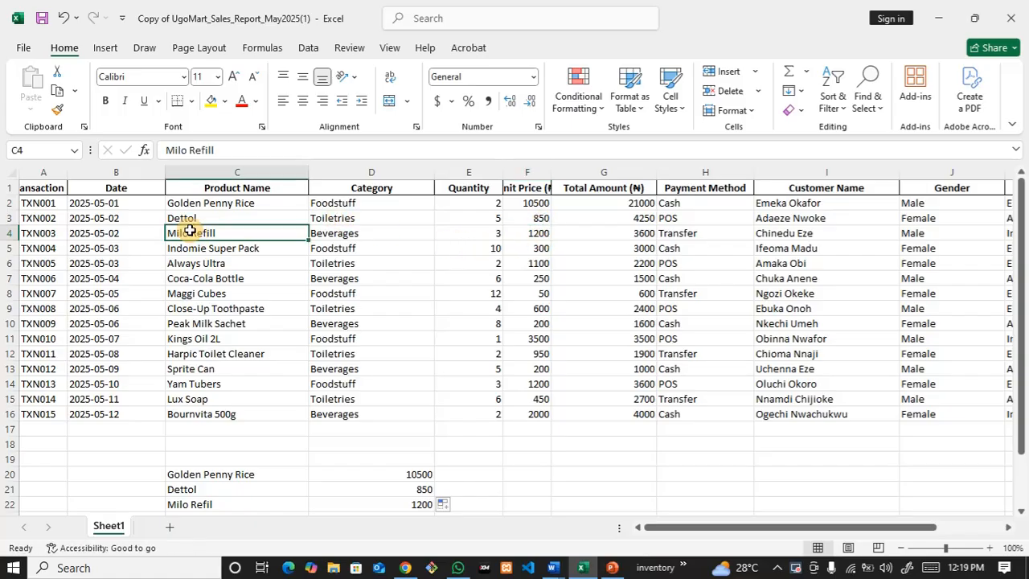
click(487, 217)
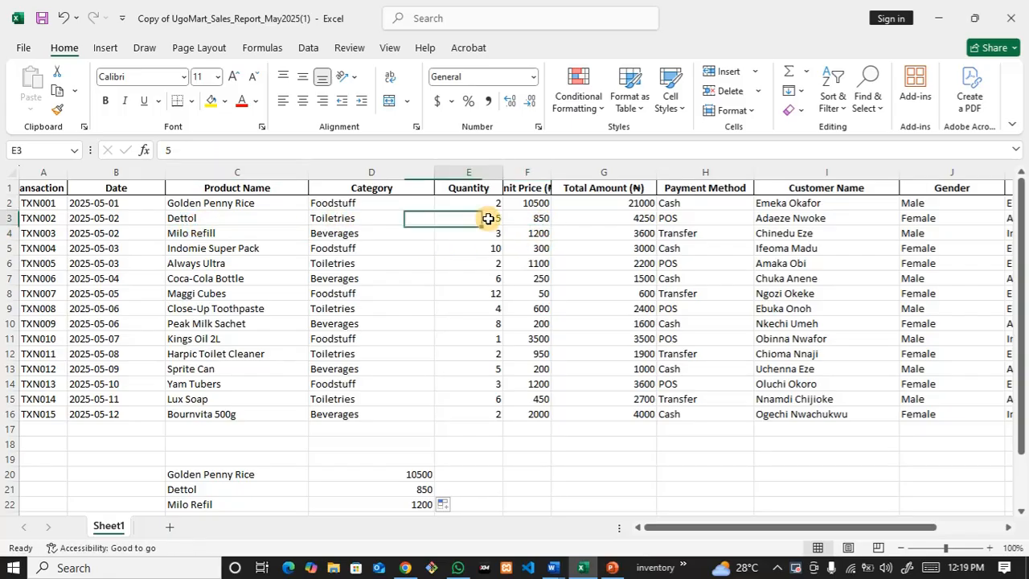
click(210, 218)
click(221, 235)
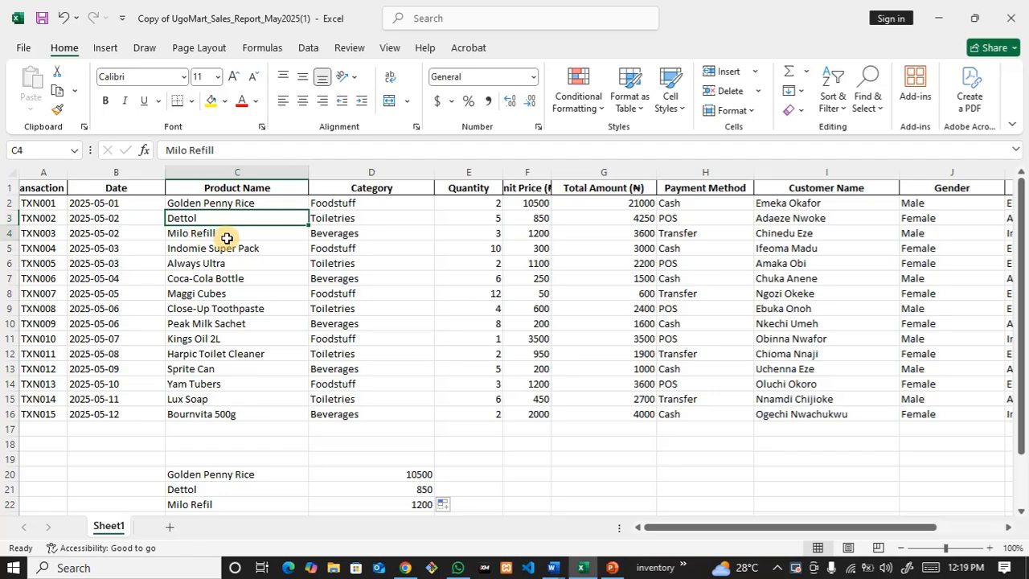